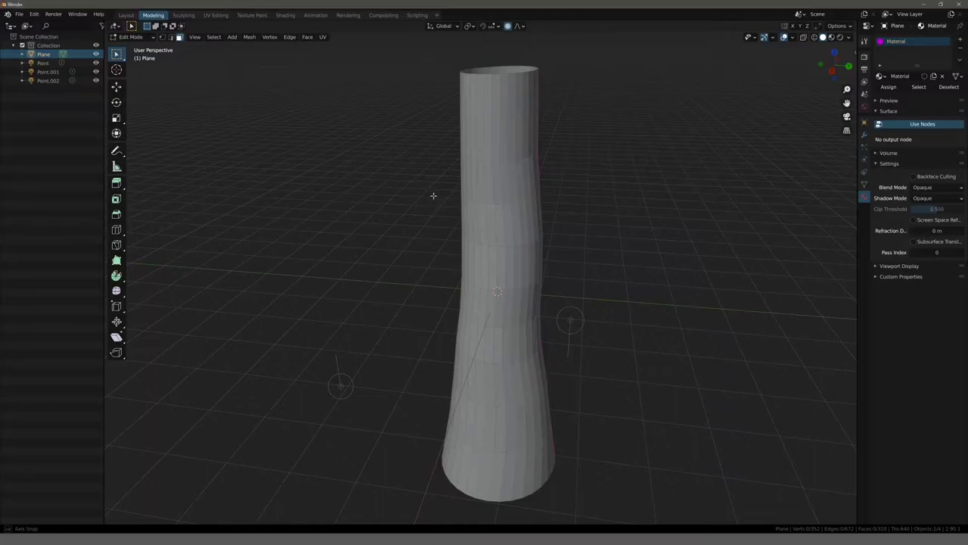
- Orbit to the trunk, select a vertical face column high up, and start grabbing it
{"action": "mouse_move", "coordinate": [432, 195]}
{"action": "middle_mouse_down"}
{"action": "mouse_move", "coordinate": [421, 280]}
{"action": "mouse_move", "coordinate": [441, 192]}
{"action": "middle_mouse_up"}
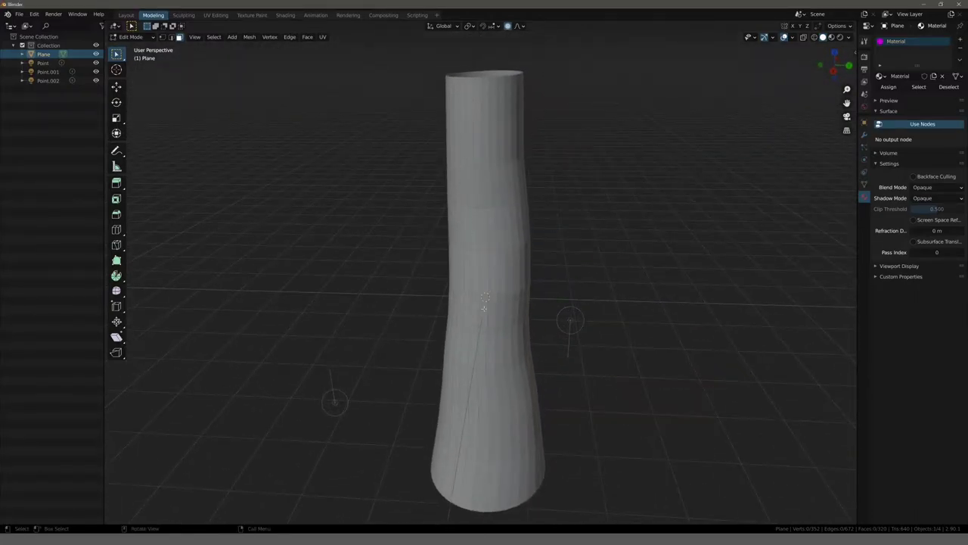
{"action": "mouse_move", "coordinate": [423, 264]}
{"action": "middle_mouse_down"}
{"action": "mouse_move", "coordinate": [355, 250]}
{"action": "mouse_move", "coordinate": [381, 254]}
{"action": "mouse_move", "coordinate": [498, 68]}
{"action": "middle_mouse_up"}
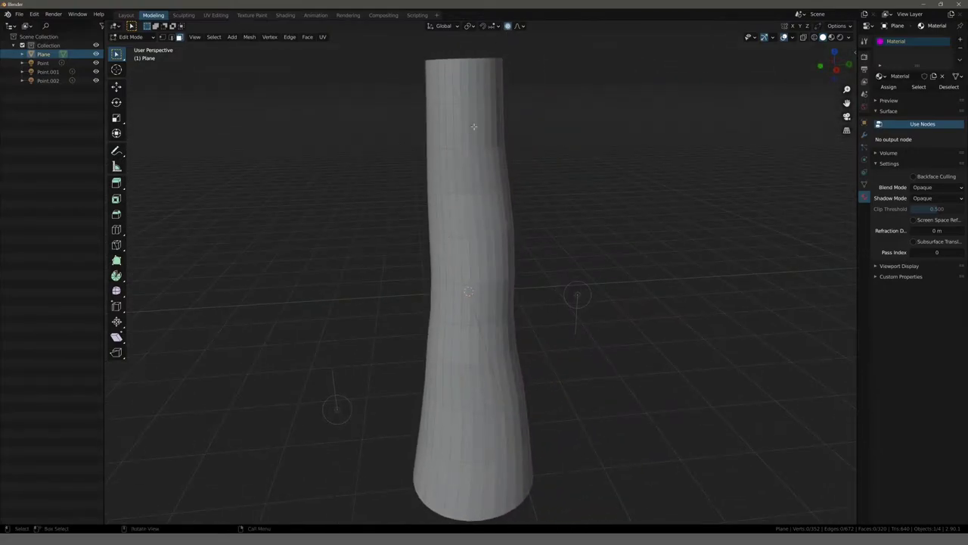
{"action": "left_click", "coordinate": [435, 177]}
{"action": "key", "text": "g"}
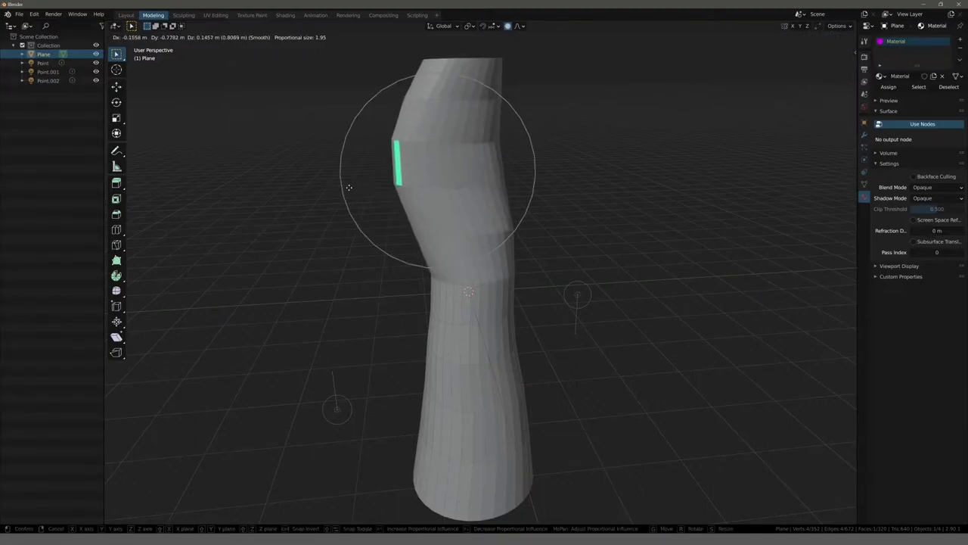
- Try bending the trunk while adjusting the proportional falloff size up and down
{"action": "scroll", "coordinate": [349, 189], "scroll_direction": "down", "scroll_amount": 4}
{"action": "scroll", "coordinate": [329, 198], "scroll_direction": "down", "scroll_amount": 2}
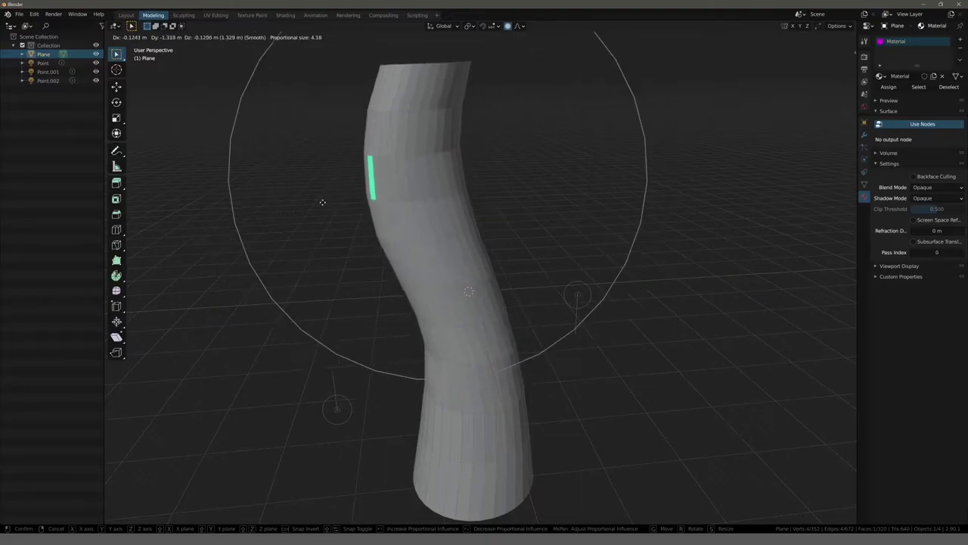
{"action": "scroll", "coordinate": [342, 199], "scroll_direction": "up", "scroll_amount": 2}
{"action": "scroll", "coordinate": [342, 199], "scroll_direction": "up", "scroll_amount": 5}
{"action": "scroll", "coordinate": [371, 197], "scroll_direction": "up", "scroll_amount": 3}
{"action": "scroll", "coordinate": [402, 196], "scroll_direction": "up", "scroll_amount": 2}
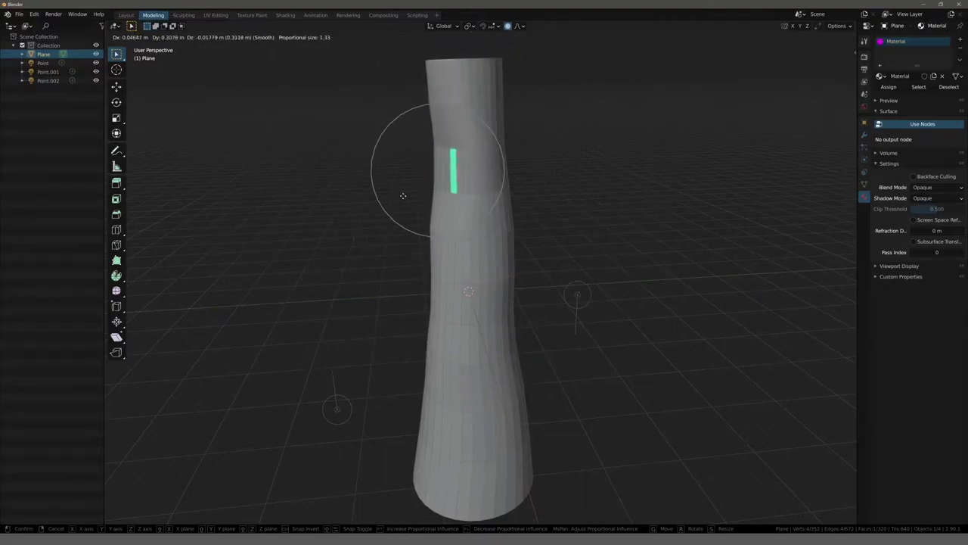
{"action": "scroll", "coordinate": [314, 192], "scroll_direction": "down", "scroll_amount": 3}
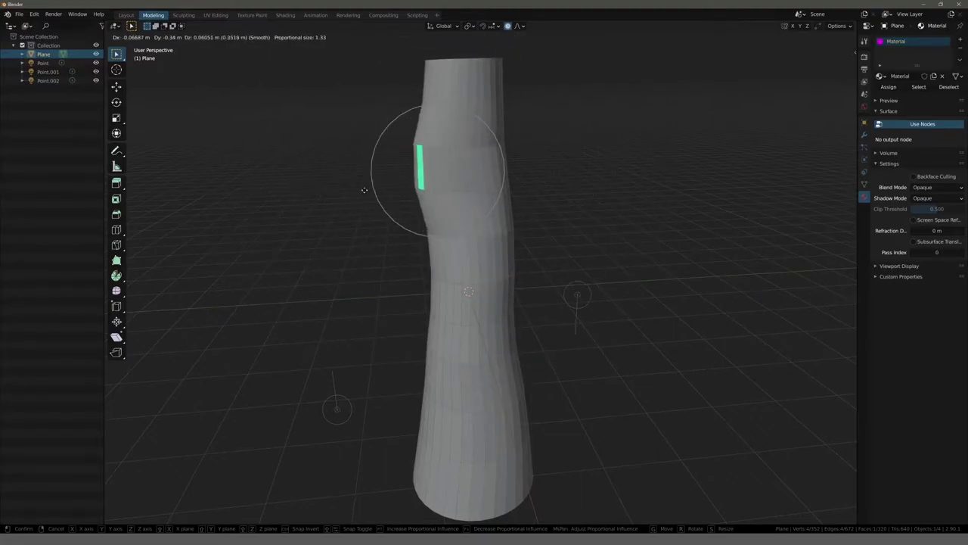
{"action": "scroll", "coordinate": [367, 189], "scroll_direction": "down", "scroll_amount": 3}
{"action": "scroll", "coordinate": [352, 197], "scroll_direction": "down", "scroll_amount": 5}
{"action": "scroll", "coordinate": [346, 205], "scroll_direction": "down", "scroll_amount": 6}
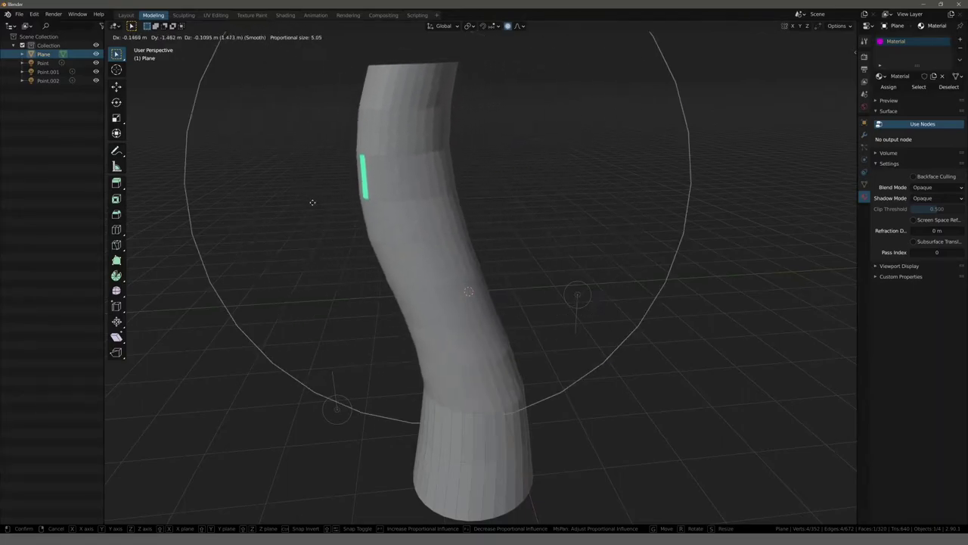
{"action": "scroll", "coordinate": [287, 209], "scroll_direction": "down", "scroll_amount": 3}
{"action": "scroll", "coordinate": [295, 211], "scroll_direction": "up", "scroll_amount": 3}
{"action": "scroll", "coordinate": [318, 211], "scroll_direction": "up", "scroll_amount": 8}
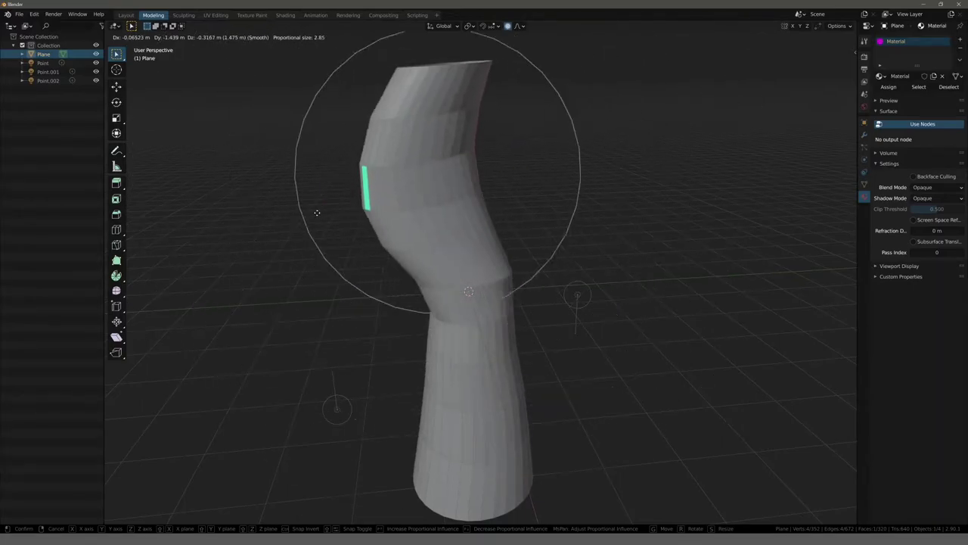
{"action": "scroll", "coordinate": [318, 212], "scroll_direction": "up", "scroll_amount": 4}
- Cancel the bend to keep the trunk straight and switch proportional editing off
{"action": "left_click", "coordinate": [395, 196]}
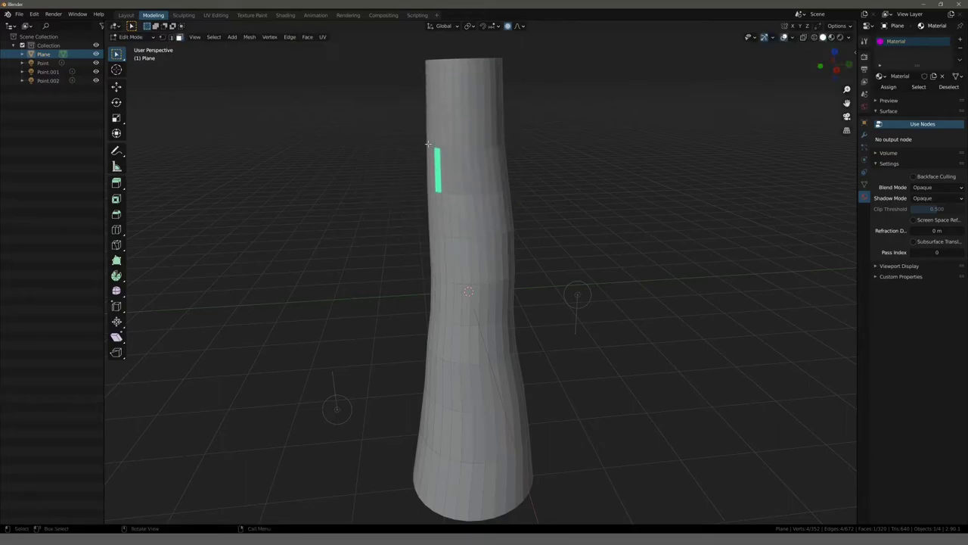
{"action": "left_click", "coordinate": [508, 26]}
{"action": "mouse_move", "coordinate": [366, 194]}
{"action": "middle_mouse_down"}
{"action": "mouse_move", "coordinate": [295, 213]}
{"action": "mouse_move", "coordinate": [481, 129]}
{"action": "middle_mouse_up"}
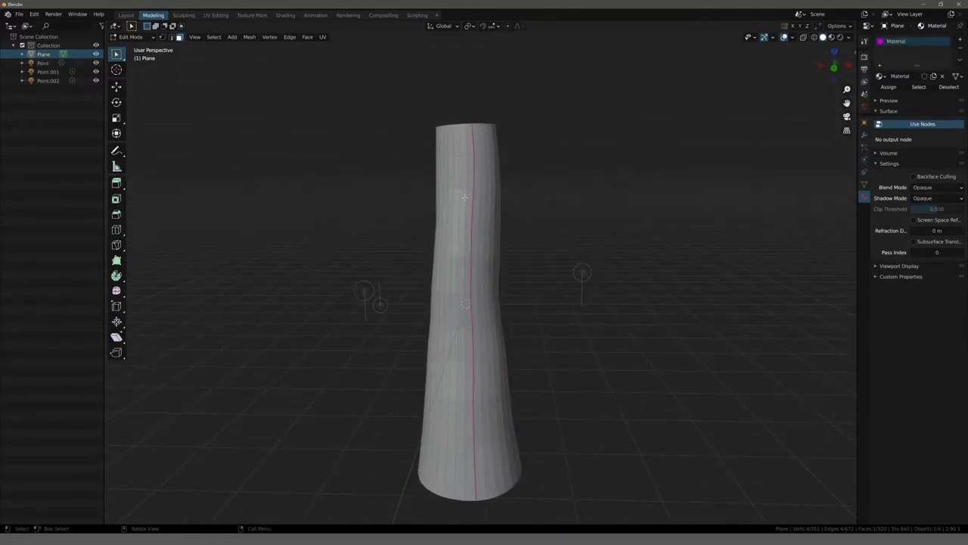
- Select the linked trunk mesh with Ctrl+L, Unwrap its UVs, and go to UV Editing
{"action": "mouse_move", "coordinate": [327, 177]}
{"action": "middle_mouse_down"}
{"action": "mouse_move", "coordinate": [408, 174]}
{"action": "mouse_move", "coordinate": [415, 158]}
{"action": "mouse_move", "coordinate": [432, 205]}
{"action": "middle_mouse_up"}
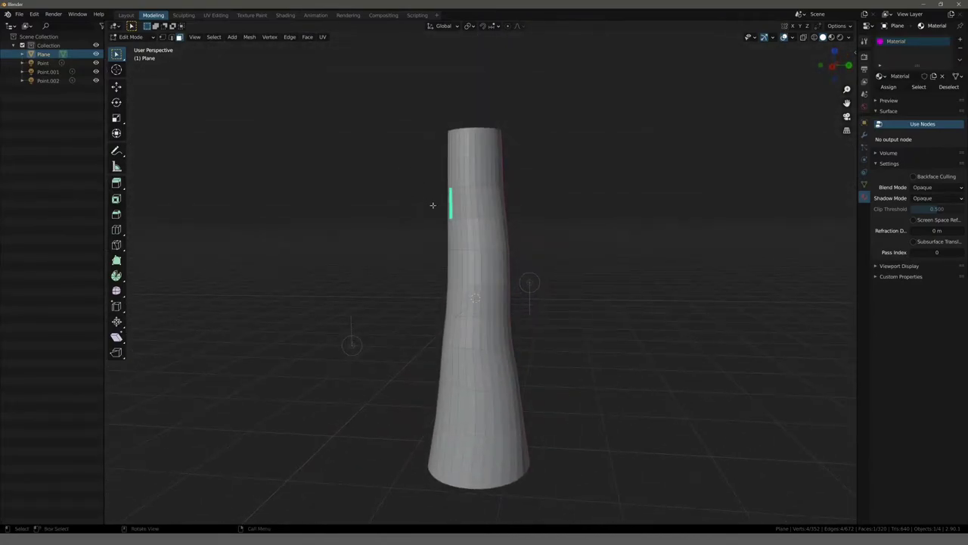
{"action": "key", "text": "ctrl+l"}
{"action": "key", "text": "u"}
{"action": "left_click", "coordinate": [474, 198]}
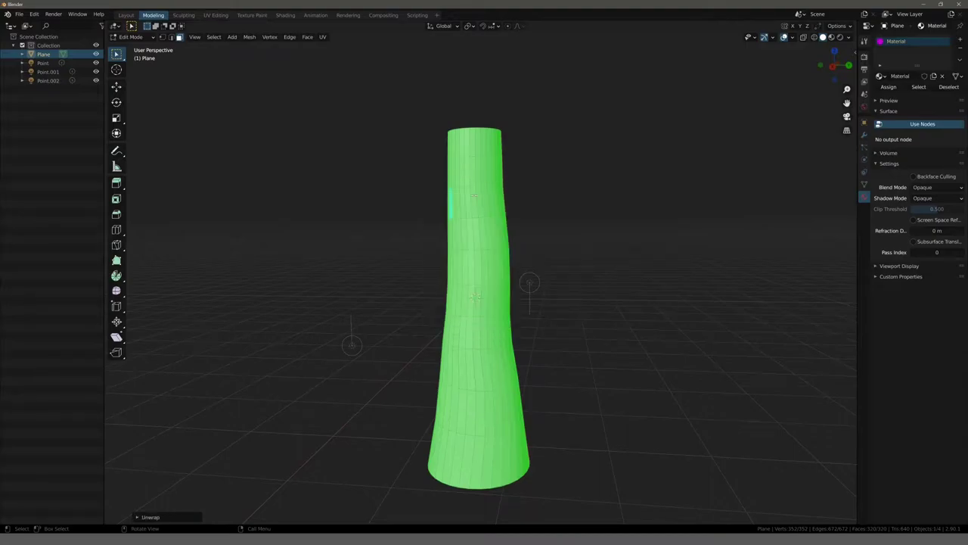
{"action": "middle_click_drag", "start_coordinate": [402, 184], "coordinate": [429, 198]}
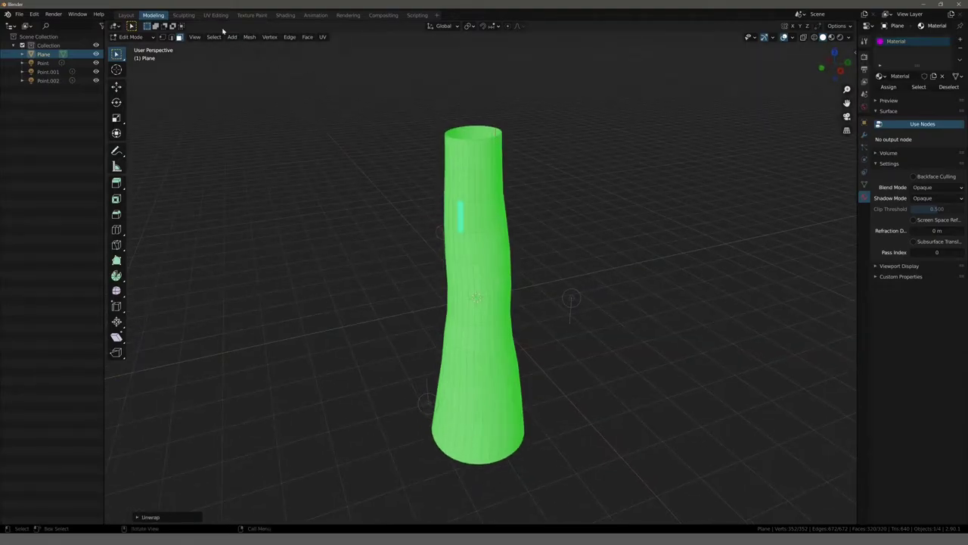
{"action": "left_click", "coordinate": [215, 15]}
- Select the linked UV island and rotate it -90 degrees so it stands upright
{"action": "scroll", "coordinate": [484, 193], "scroll_direction": "down", "scroll_amount": 3}
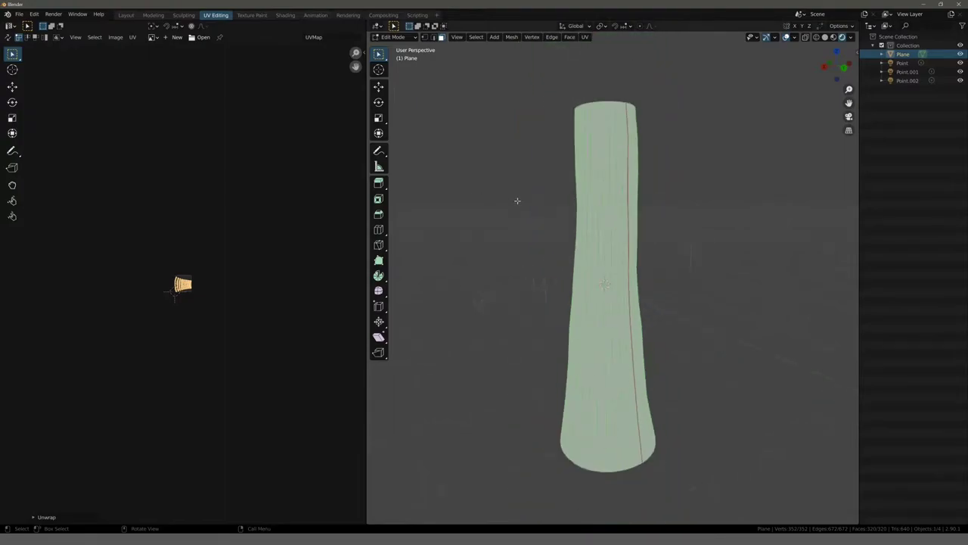
{"action": "middle_click_drag", "start_coordinate": [517, 201], "coordinate": [542, 208]}
{"action": "key", "text": "ctrl+l"}
{"action": "scroll", "coordinate": [178, 284], "scroll_direction": "up", "scroll_amount": 3}
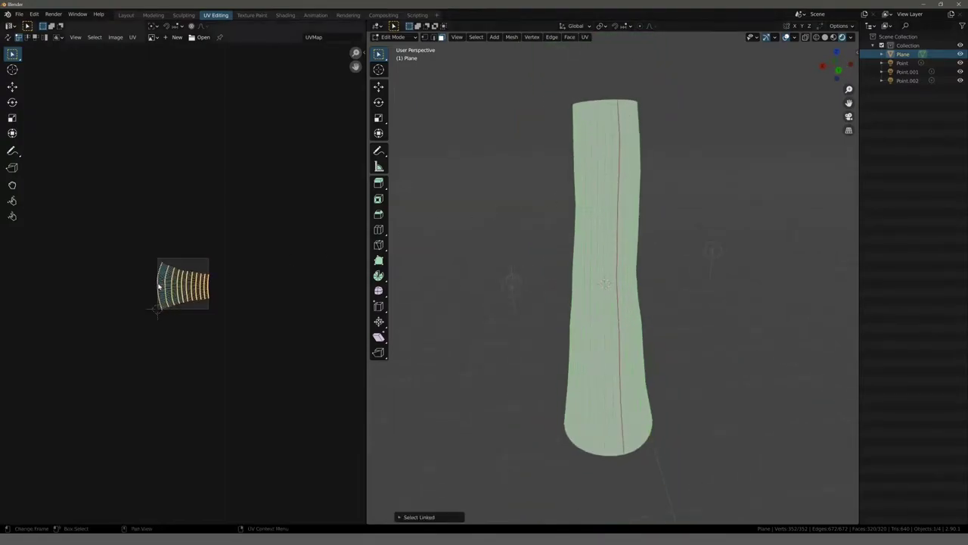
{"action": "scroll", "coordinate": [162, 277], "scroll_direction": "up", "scroll_amount": 5}
{"action": "scroll", "coordinate": [167, 272], "scroll_direction": "up", "scroll_amount": 2}
{"action": "scroll", "coordinate": [173, 263], "scroll_direction": "up", "scroll_amount": 1}
{"action": "scroll", "coordinate": [174, 262], "scroll_direction": "down", "scroll_amount": 2}
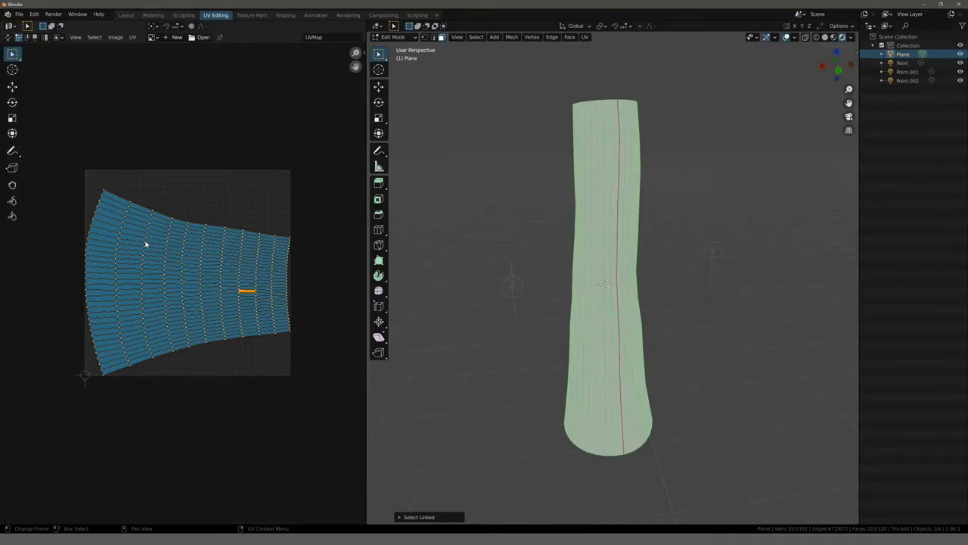
{"action": "type", "text": "r"}
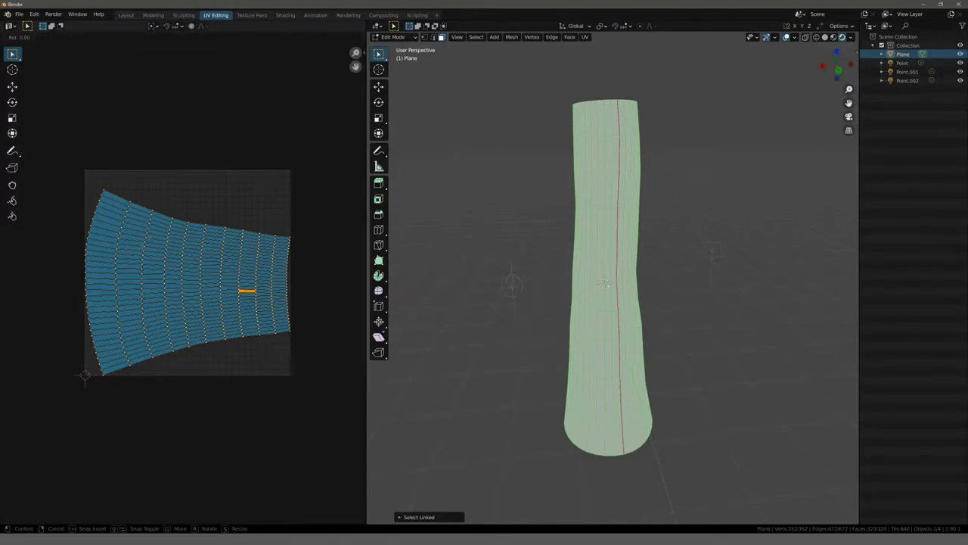
{"action": "type", "text": "90"}
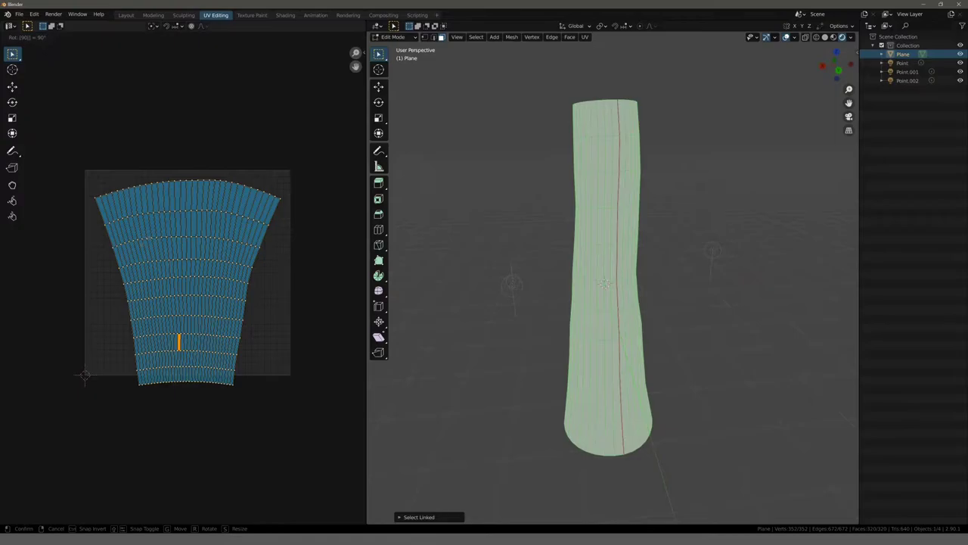
{"action": "type", "text": "-"}
{"action": "key", "text": "Return"}
- Move the island vertically along Y to fit inside the UV square
{"action": "key", "text": "g"}
{"action": "key", "text": "y"}
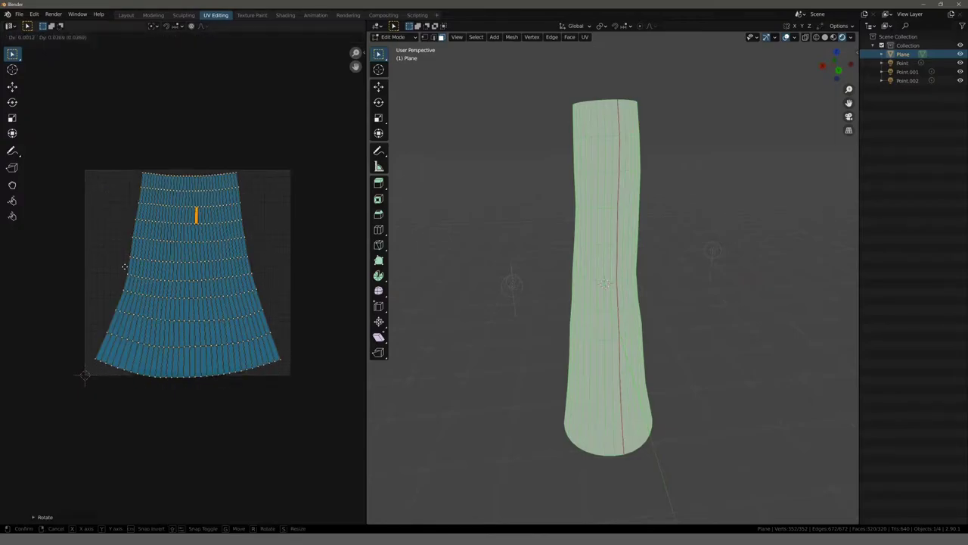
{"action": "left_click", "coordinate": [358, 264]}
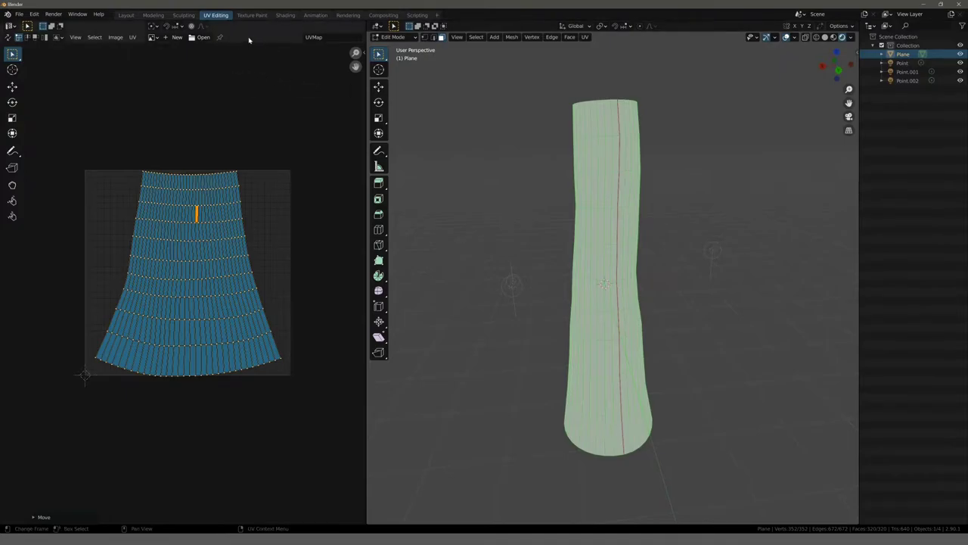
- Switch to the Shading workspace and frame the trunk in the viewport
{"action": "left_click", "coordinate": [285, 15]}
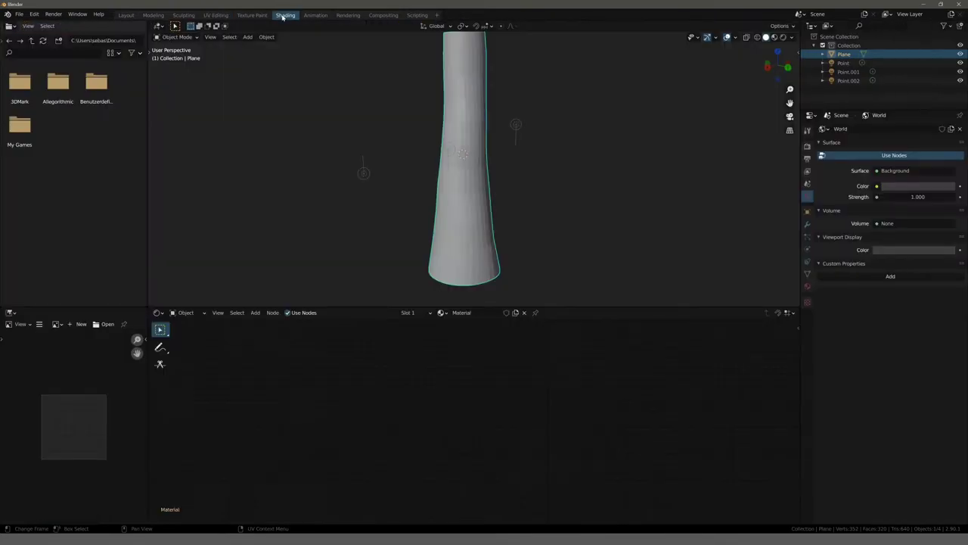
{"action": "scroll", "coordinate": [387, 153], "scroll_direction": "down", "scroll_amount": 3}
{"action": "scroll", "coordinate": [381, 148], "scroll_direction": "down", "scroll_amount": 2}
{"action": "scroll", "coordinate": [370, 153], "scroll_direction": "down", "scroll_amount": 1}
{"action": "scroll", "coordinate": [370, 153], "scroll_direction": "up", "scroll_amount": 4}
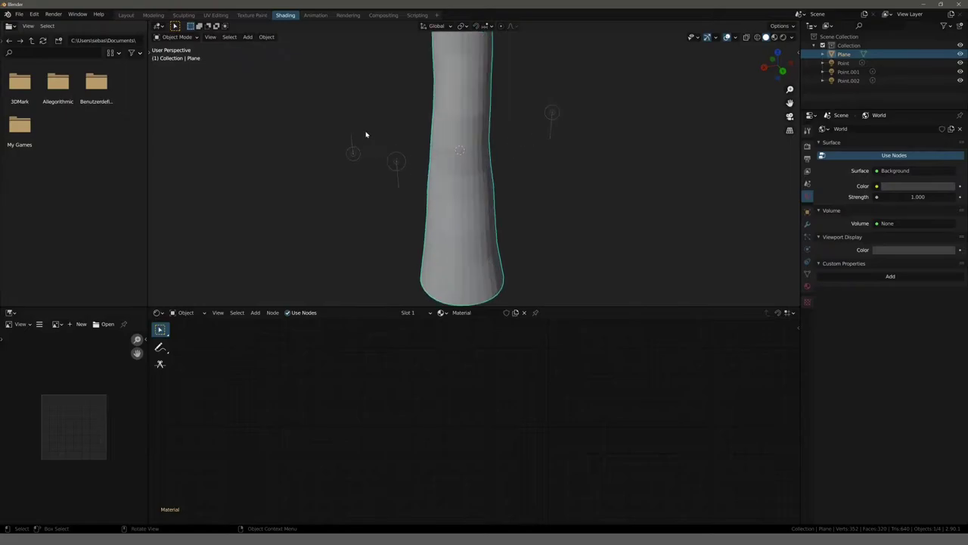
{"action": "scroll", "coordinate": [358, 126], "scroll_direction": "down", "scroll_amount": 2}
{"action": "middle_click_drag", "start_coordinate": [359, 126], "coordinate": [363, 145]}
- Apply Shade Smooth to the trunk and then deselect it
{"action": "right_click", "coordinate": [476, 110]}
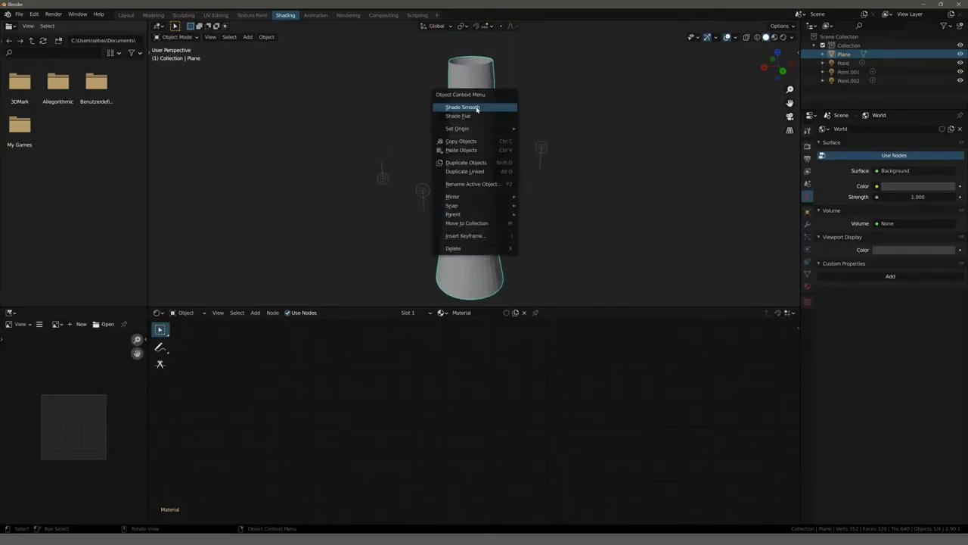
{"action": "left_click", "coordinate": [475, 107]}
{"action": "left_click", "coordinate": [347, 92]}
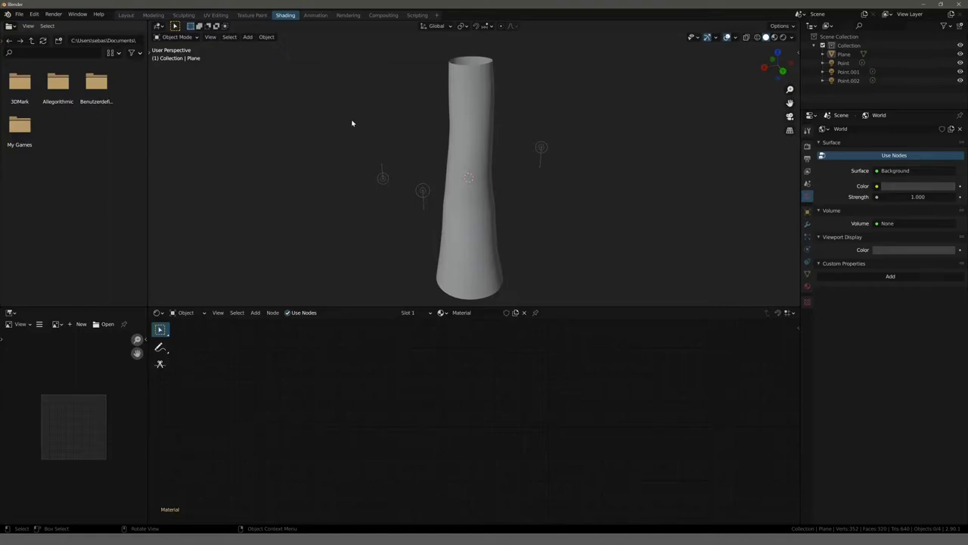
- Review the point lights and Point.001's light settings, then bring up the bark texture folder
{"action": "left_click", "coordinate": [383, 179]}
{"action": "left_click", "coordinate": [425, 191]}
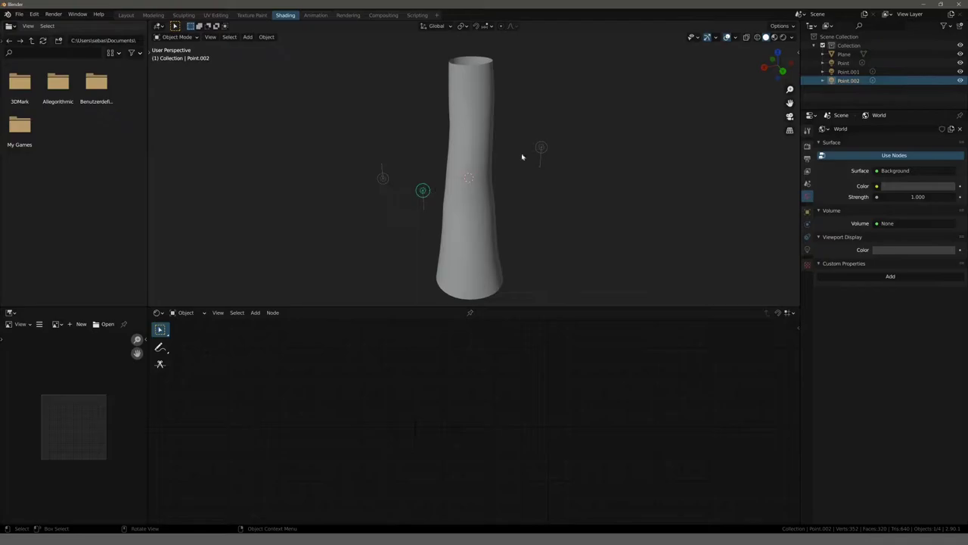
{"action": "left_click", "coordinate": [542, 148]}
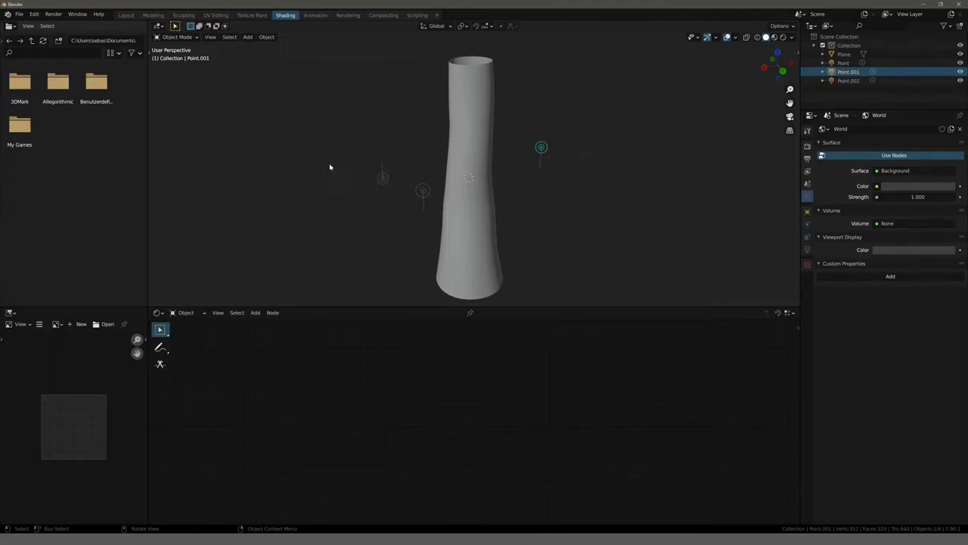
{"action": "key", "text": "shift+a"}
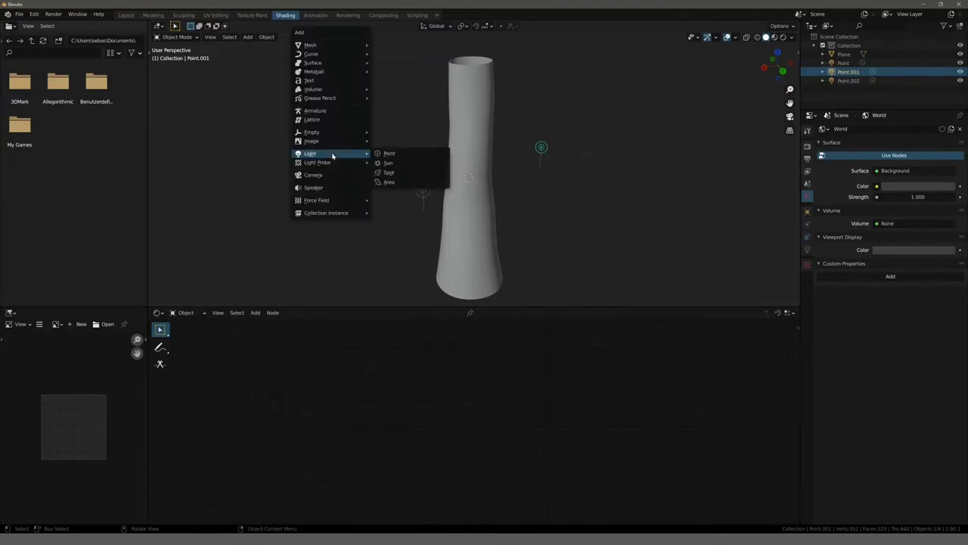
{"action": "left_click", "coordinate": [401, 154]}
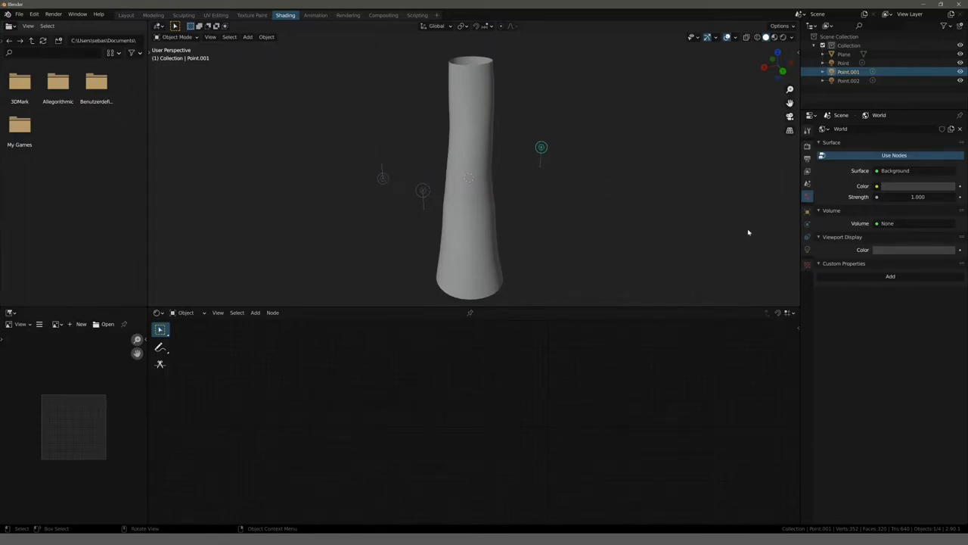
{"action": "left_click", "coordinate": [808, 251]}
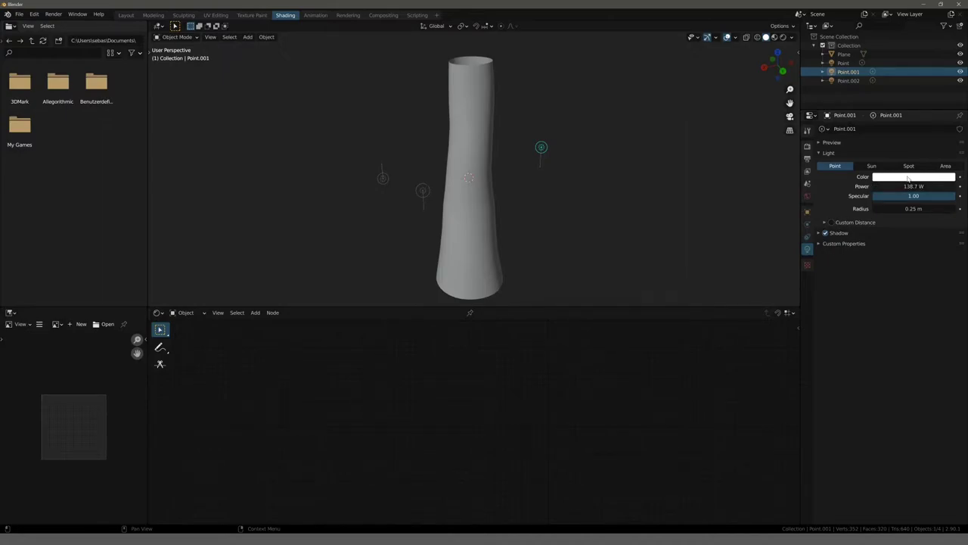
{"action": "key", "text": "ctrl+z"}
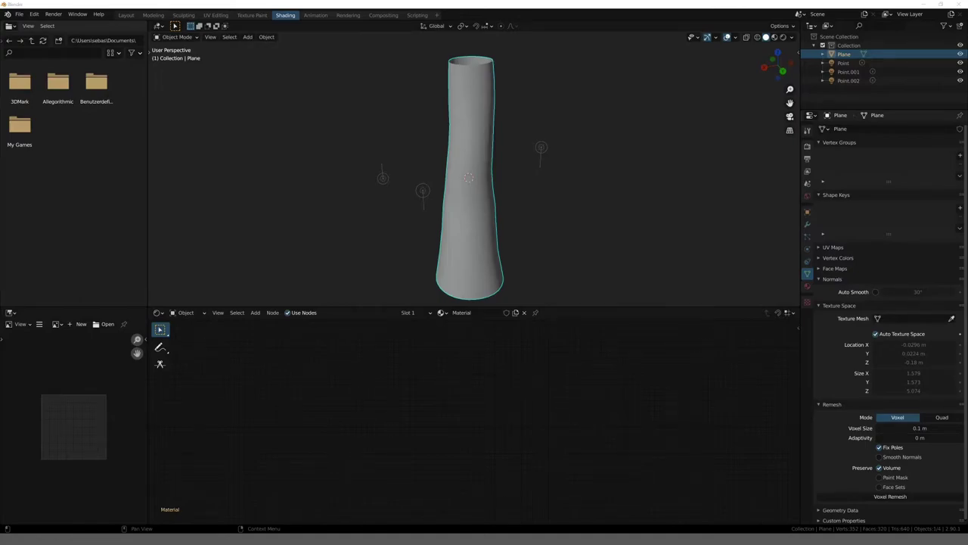
{"action": "key", "text": "alt+Tab"}
- Move the bark texture folder window aside and then minimize it
{"action": "mouse_move", "coordinate": [492, 151]}
{"action": "left_mouse_down"}
{"action": "mouse_move", "coordinate": [622, 99]}
{"action": "mouse_move", "coordinate": [641, 106]}
{"action": "left_mouse_up"}
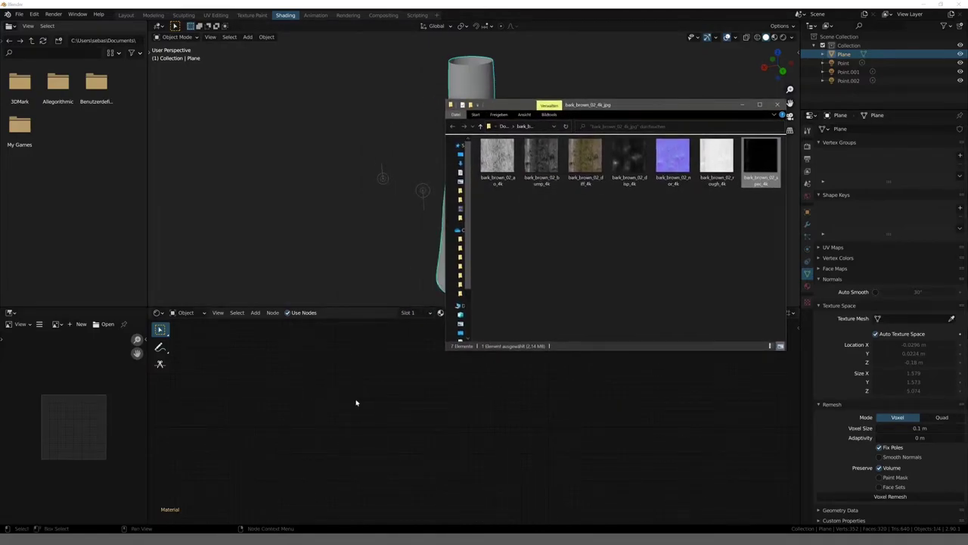
{"action": "mouse_move", "coordinate": [620, 104]}
{"action": "left_mouse_down"}
{"action": "mouse_move", "coordinate": [456, 143]}
{"action": "mouse_move", "coordinate": [781, 213]}
{"action": "left_mouse_up"}
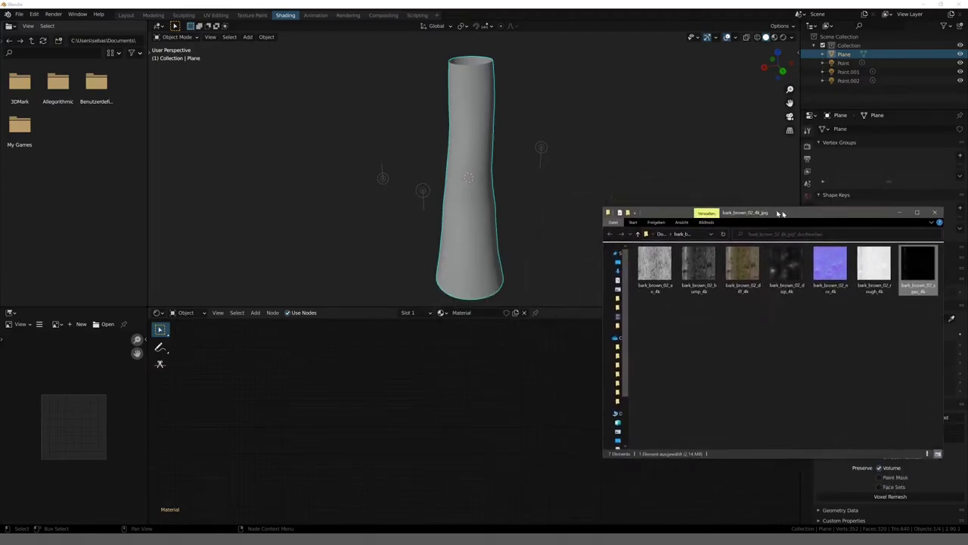
{"action": "left_click", "coordinate": [899, 212]}
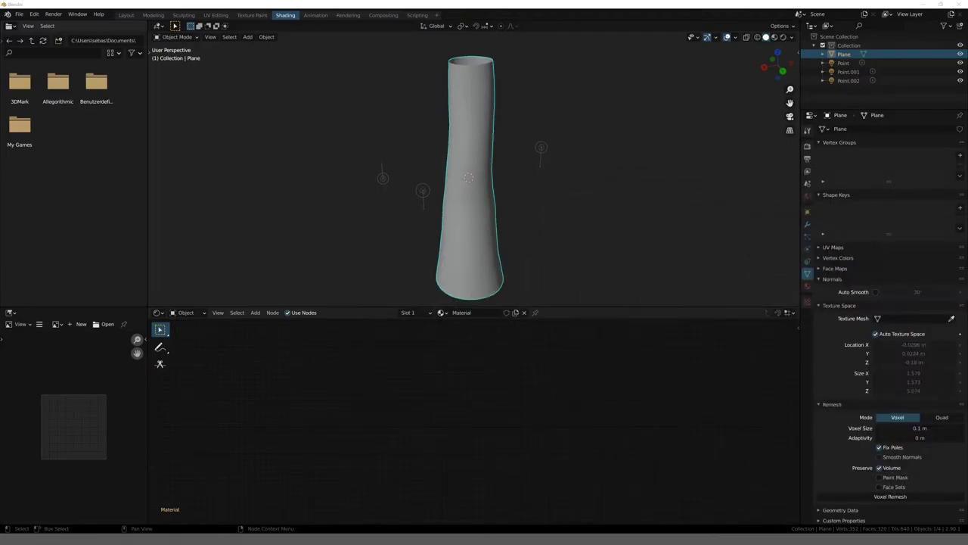
- Replace the trunk's material with a new one named 'Baumstamm' and reposition its two nodes
{"action": "left_click", "coordinate": [524, 313]}
{"action": "left_click", "coordinate": [487, 314]}
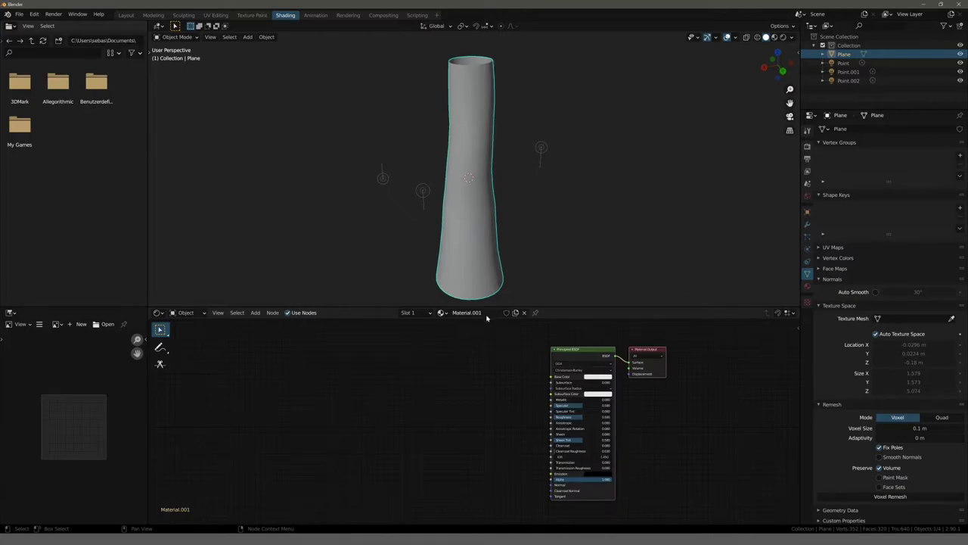
{"action": "left_click", "coordinate": [487, 313]}
{"action": "type", "text": "Baumstamm"}
{"action": "key", "text": "Return"}
{"action": "left_click_drag", "start_coordinate": [555, 352], "coordinate": [467, 344]}
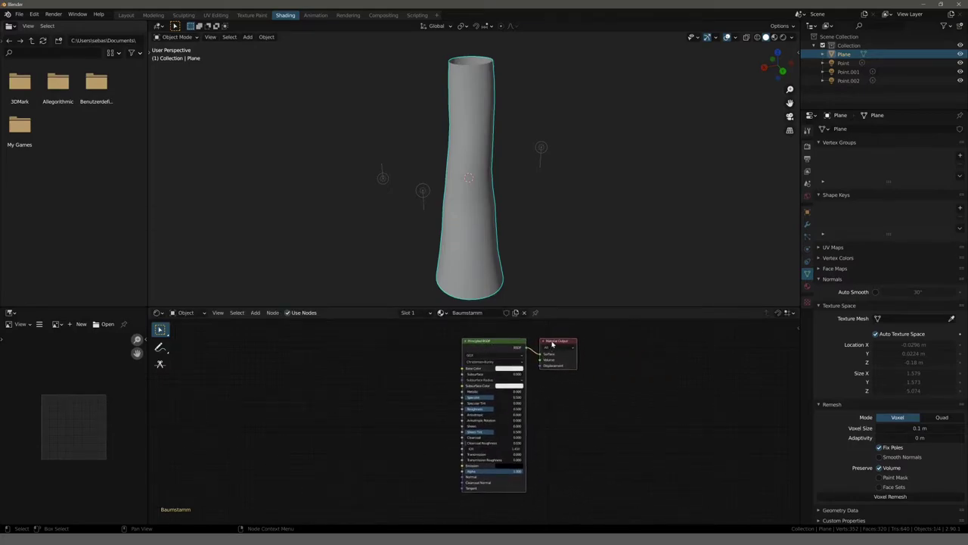
{"action": "left_click_drag", "start_coordinate": [552, 344], "coordinate": [588, 344]}
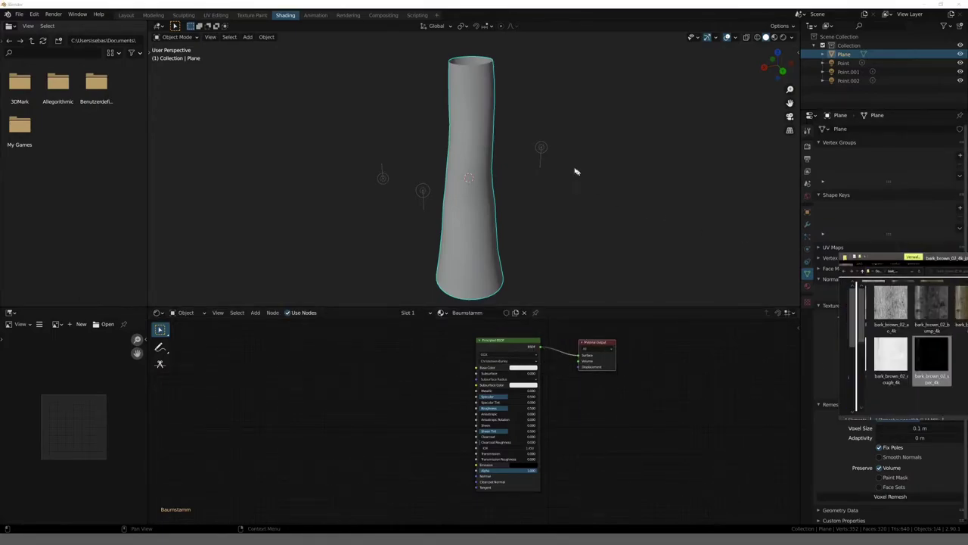
- Drag the bark_brown_02 bump, diffuse, normal, roughness and specular maps into the Shader Editor
{"action": "left_click_drag", "start_coordinate": [511, 151], "coordinate": [644, 99]}
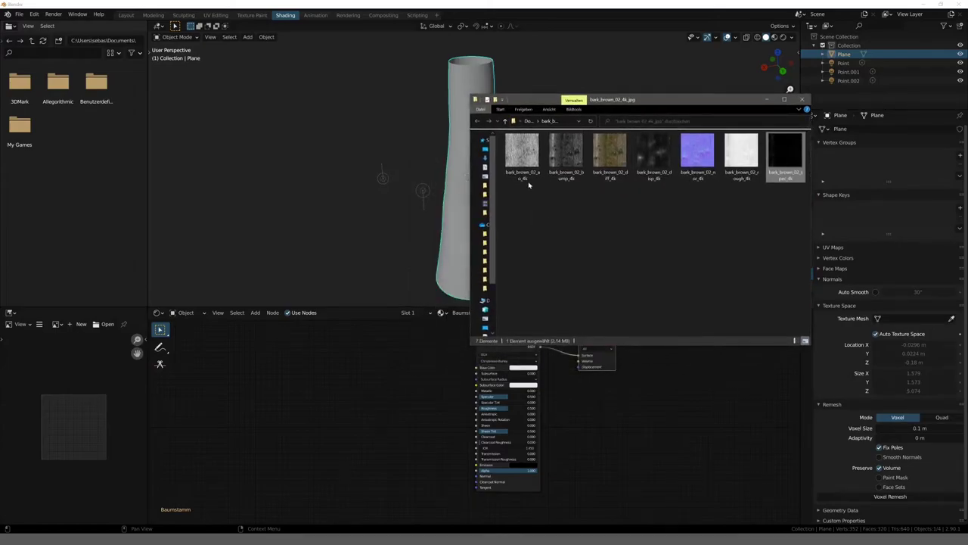
{"action": "left_click", "coordinate": [524, 157]}
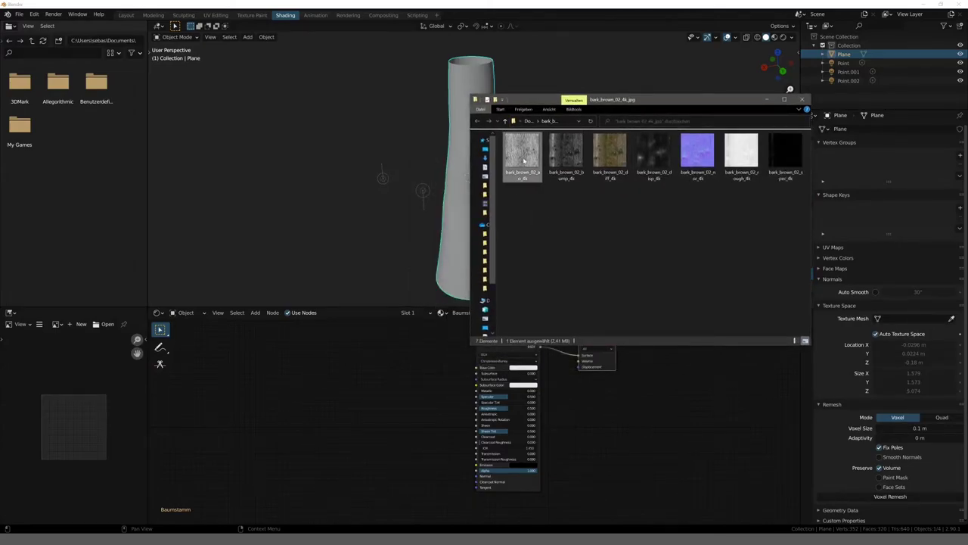
{"action": "left_click", "coordinate": [570, 151]}
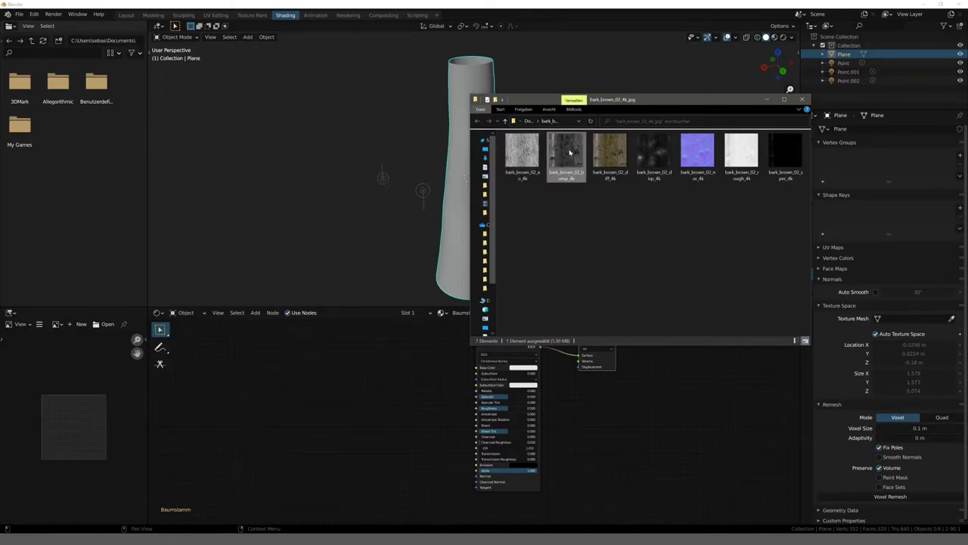
{"action": "left_click_drag", "start_coordinate": [570, 153], "coordinate": [236, 360]}
{"action": "mouse_move", "coordinate": [612, 153]}
{"action": "left_mouse_down"}
{"action": "mouse_move", "coordinate": [473, 305]}
{"action": "mouse_move", "coordinate": [316, 360]}
{"action": "left_mouse_up"}
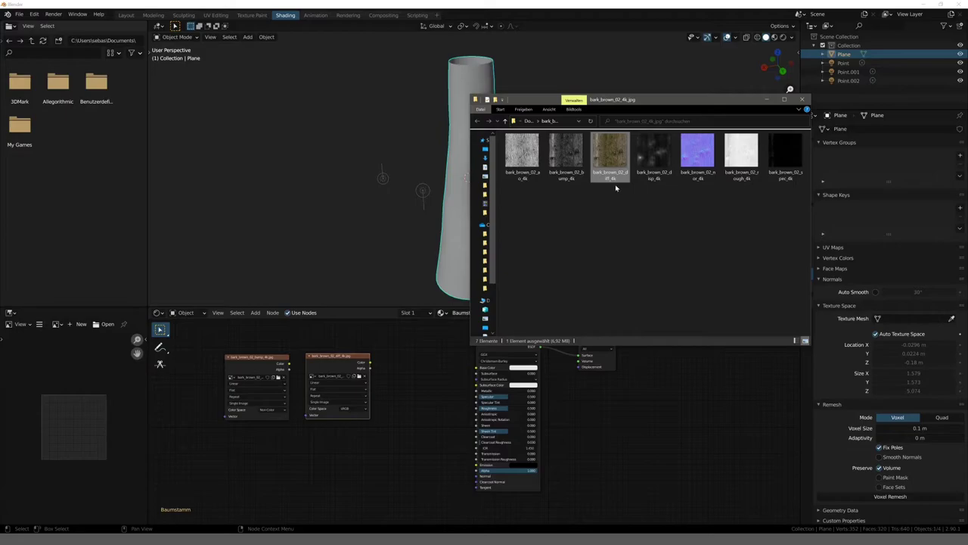
{"action": "left_click", "coordinate": [656, 156]}
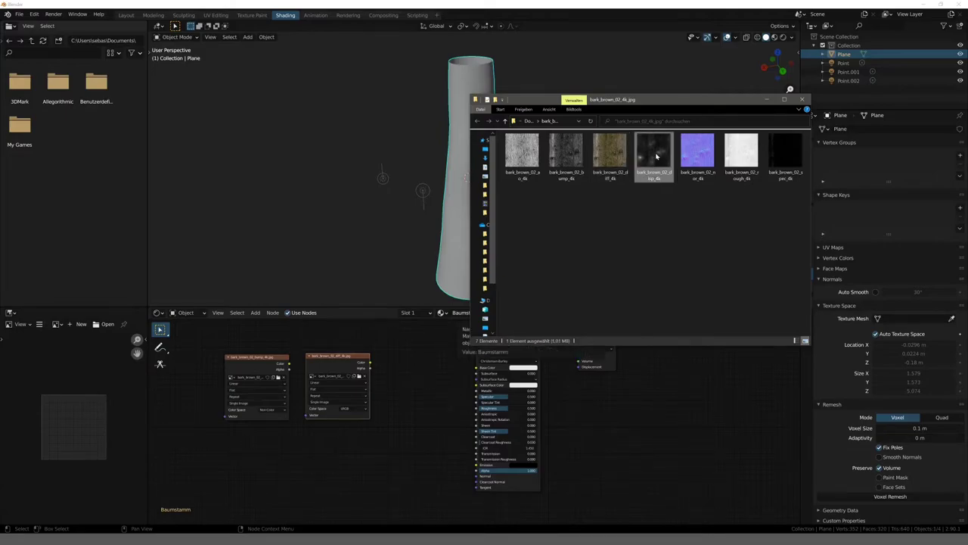
{"action": "left_click", "coordinate": [700, 155]}
{"action": "left_click_drag", "start_coordinate": [700, 155], "coordinate": [256, 450]}
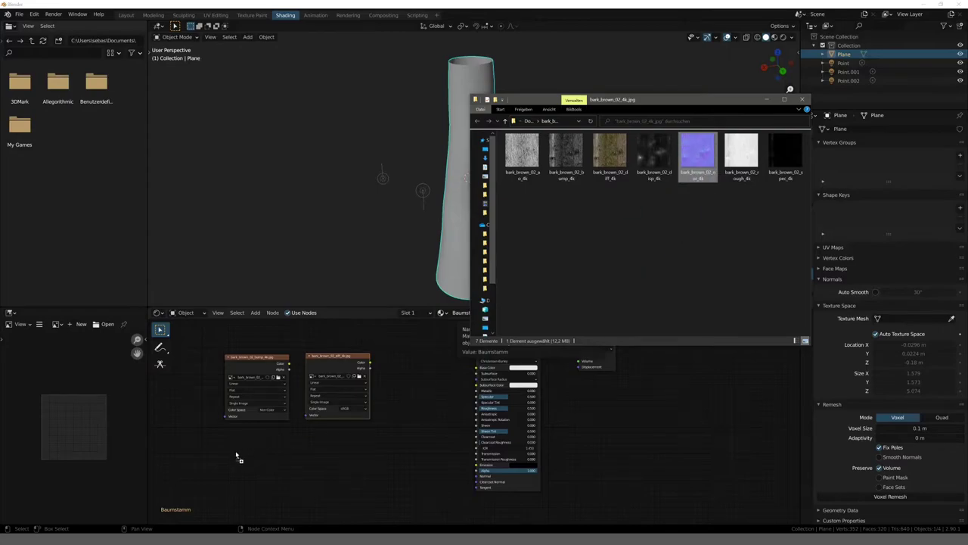
{"action": "left_click_drag", "start_coordinate": [745, 156], "coordinate": [346, 452]}
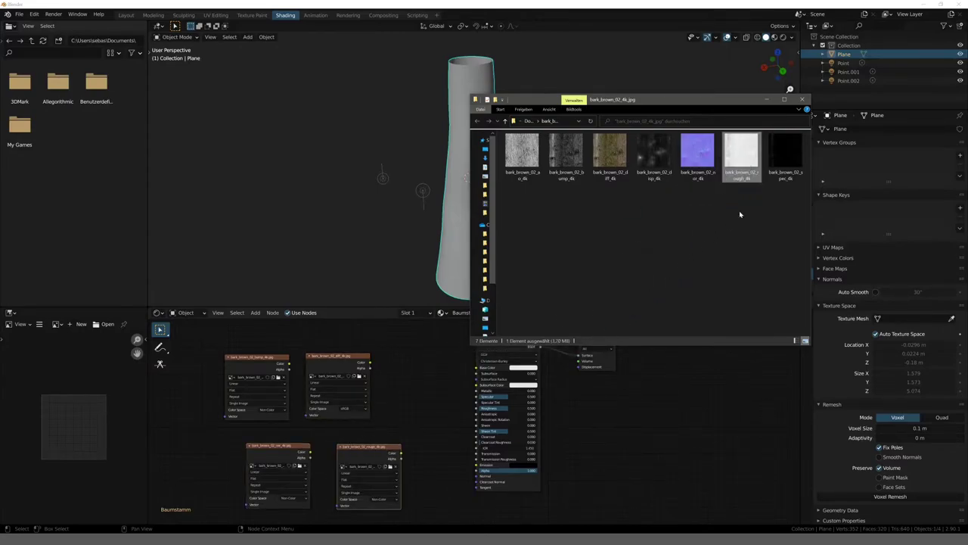
{"action": "left_click", "coordinate": [791, 153]}
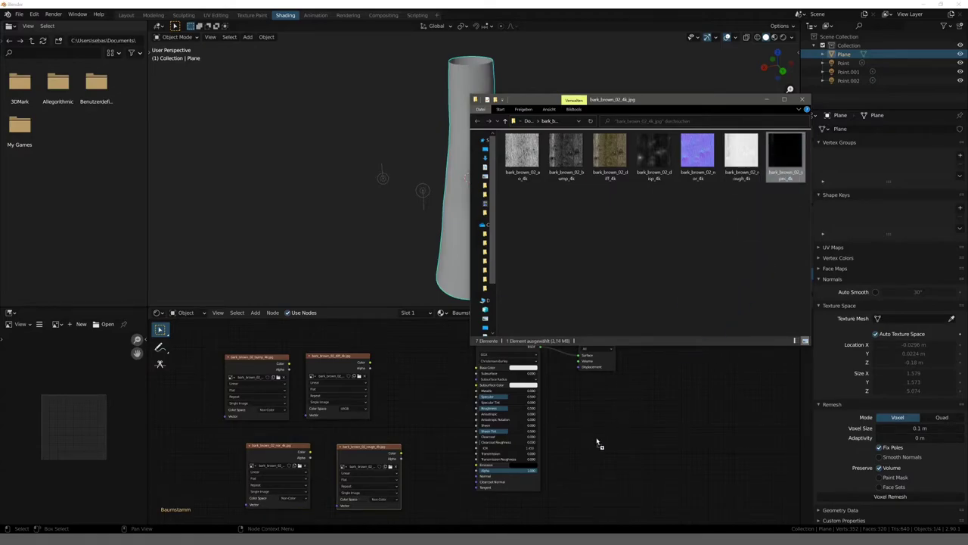
{"action": "left_click_drag", "start_coordinate": [786, 155], "coordinate": [596, 443]}
{"action": "left_click", "coordinate": [805, 101]}
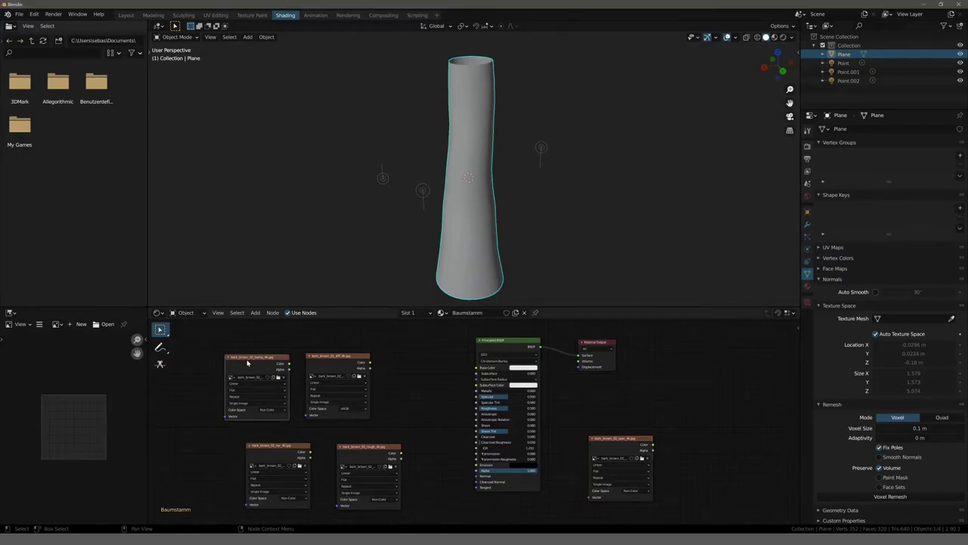
- Arrange the texture nodes, link diffuse Color to Base Color, and switch to Material Preview
{"action": "left_click_drag", "start_coordinate": [248, 361], "coordinate": [259, 372]}
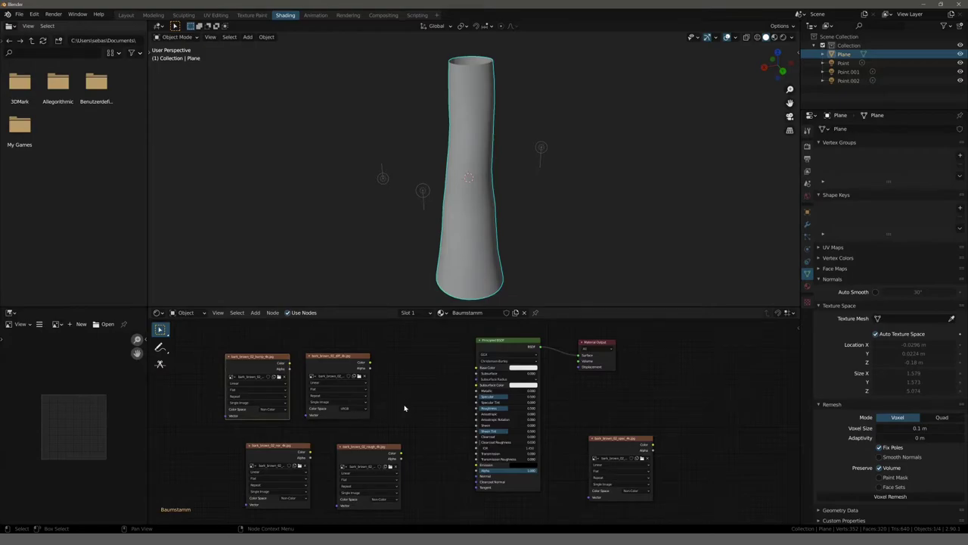
{"action": "left_click_drag", "start_coordinate": [330, 358], "coordinate": [395, 349]}
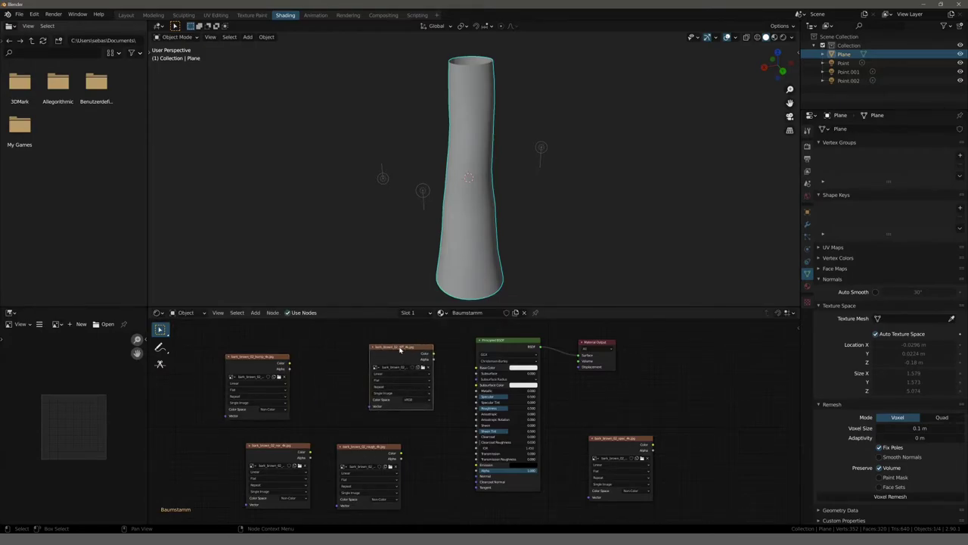
{"action": "left_click_drag", "start_coordinate": [404, 350], "coordinate": [398, 337]}
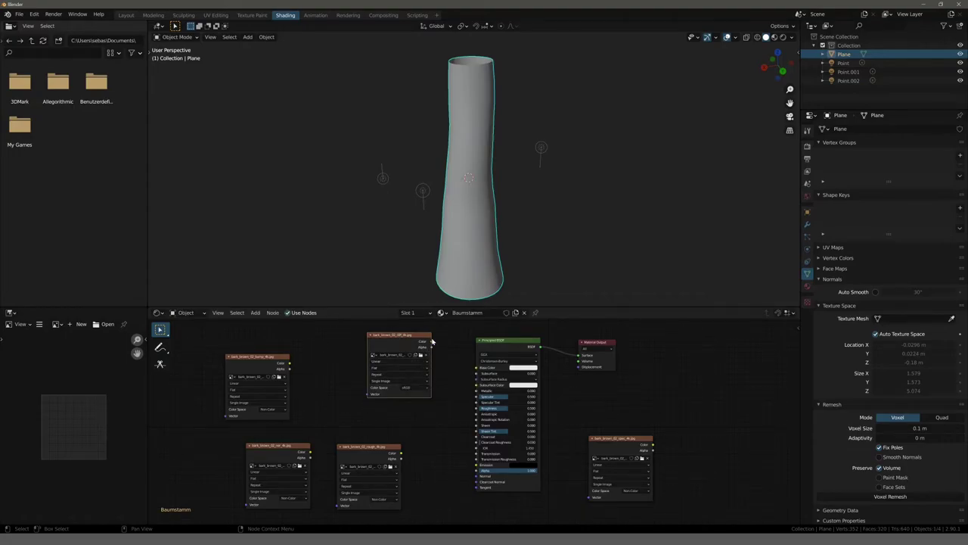
{"action": "left_click_drag", "start_coordinate": [431, 341], "coordinate": [477, 368]}
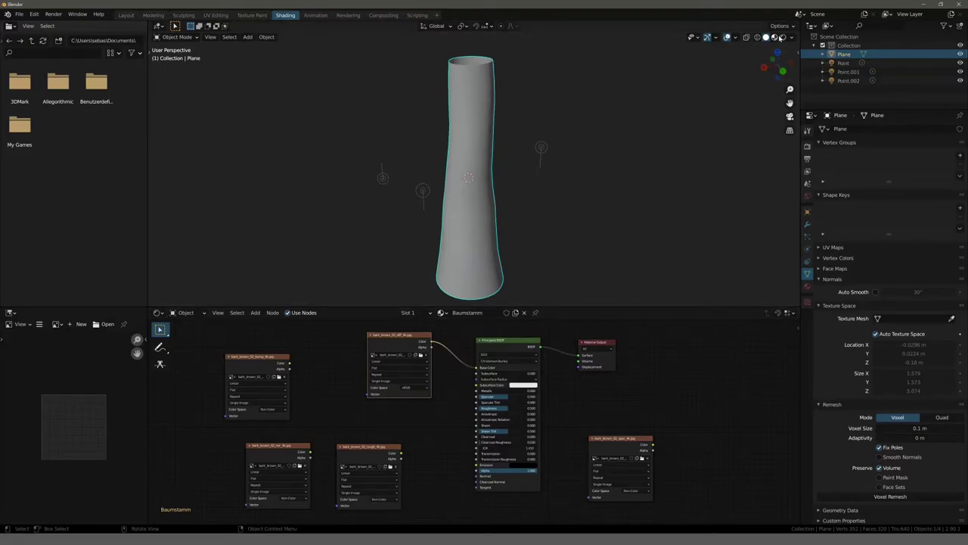
{"action": "left_click", "coordinate": [774, 37]}
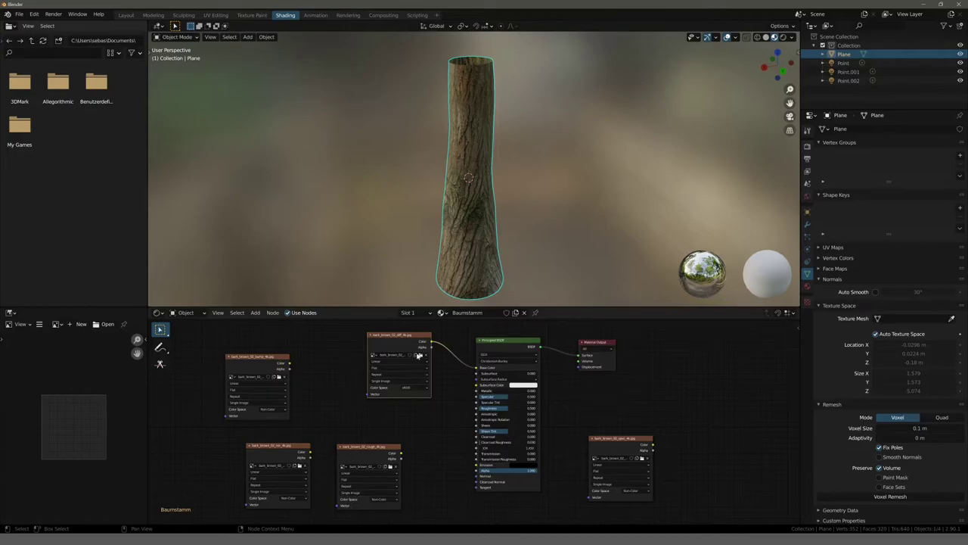
- Collapse the diffuse node and wire the roughness map into the Roughness input
{"action": "left_click", "coordinate": [371, 337]}
{"action": "left_click_drag", "start_coordinate": [391, 338], "coordinate": [334, 338]}
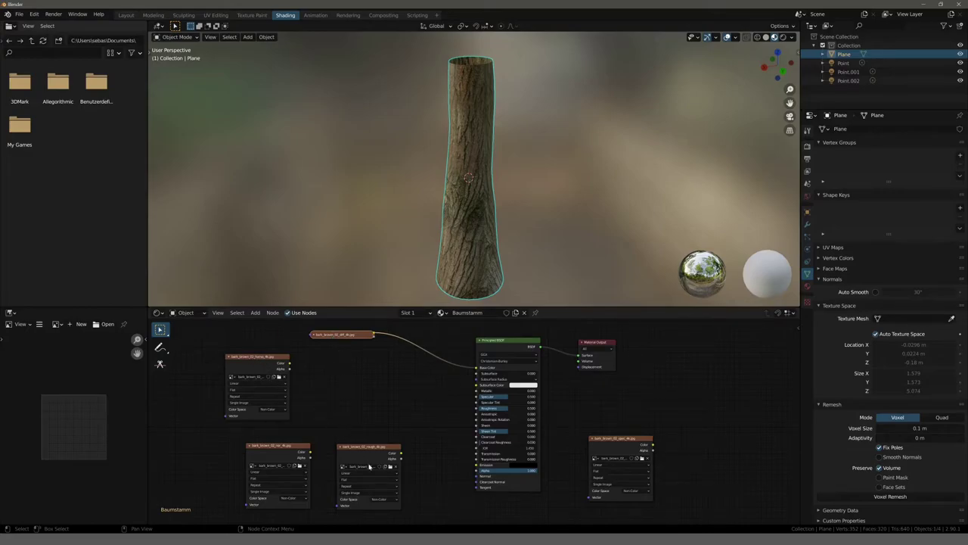
{"action": "mouse_move", "coordinate": [369, 448]}
{"action": "left_mouse_down"}
{"action": "mouse_move", "coordinate": [366, 369]}
{"action": "mouse_move", "coordinate": [448, 391]}
{"action": "left_mouse_up"}
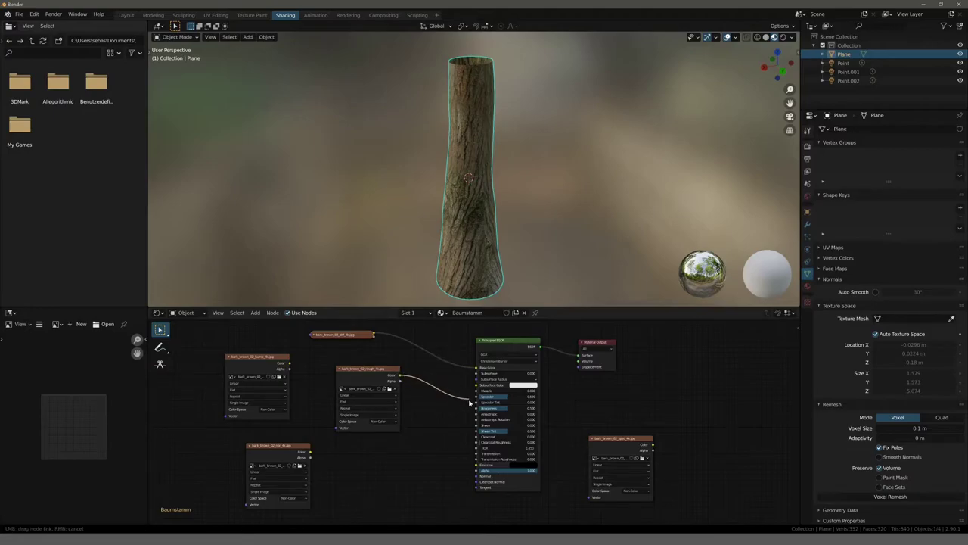
{"action": "left_click_drag", "start_coordinate": [448, 391], "coordinate": [475, 411]}
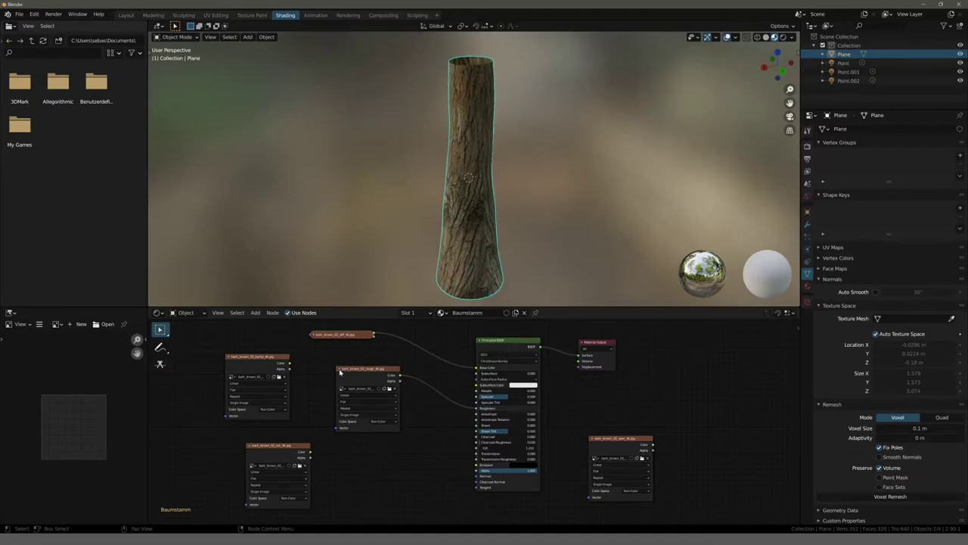
{"action": "left_click_drag", "start_coordinate": [342, 370], "coordinate": [344, 348]}
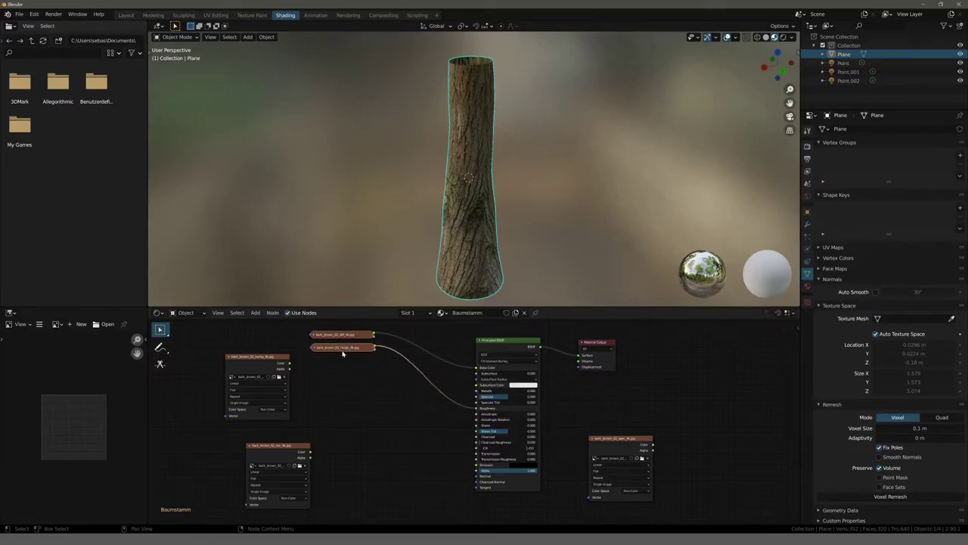
- Collapse the specular node under the roughness bar and shift the bump and normal nodes left
{"action": "mouse_move", "coordinate": [613, 438]}
{"action": "left_mouse_down"}
{"action": "mouse_move", "coordinate": [351, 392]}
{"action": "mouse_move", "coordinate": [477, 400]}
{"action": "left_mouse_up"}
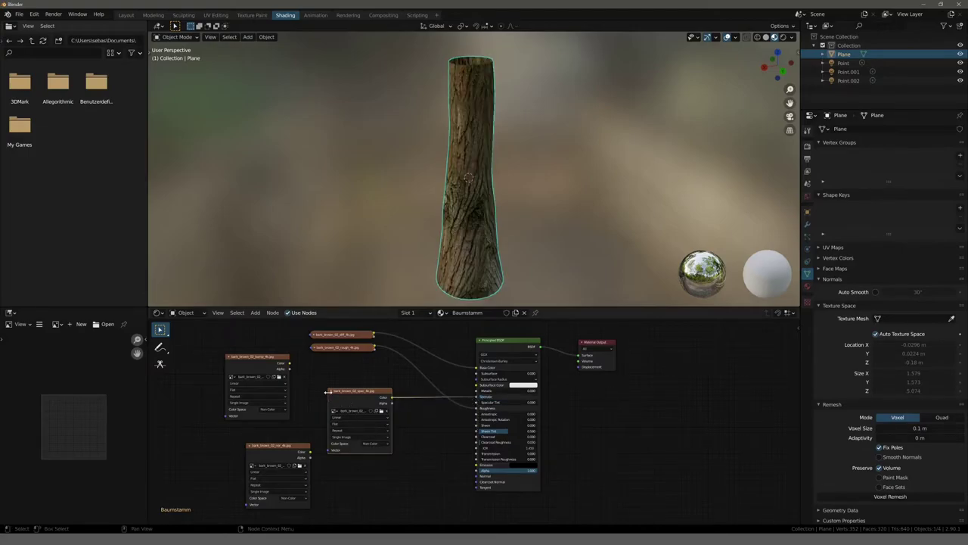
{"action": "left_click", "coordinate": [330, 391]}
{"action": "left_click_drag", "start_coordinate": [329, 391], "coordinate": [333, 360]}
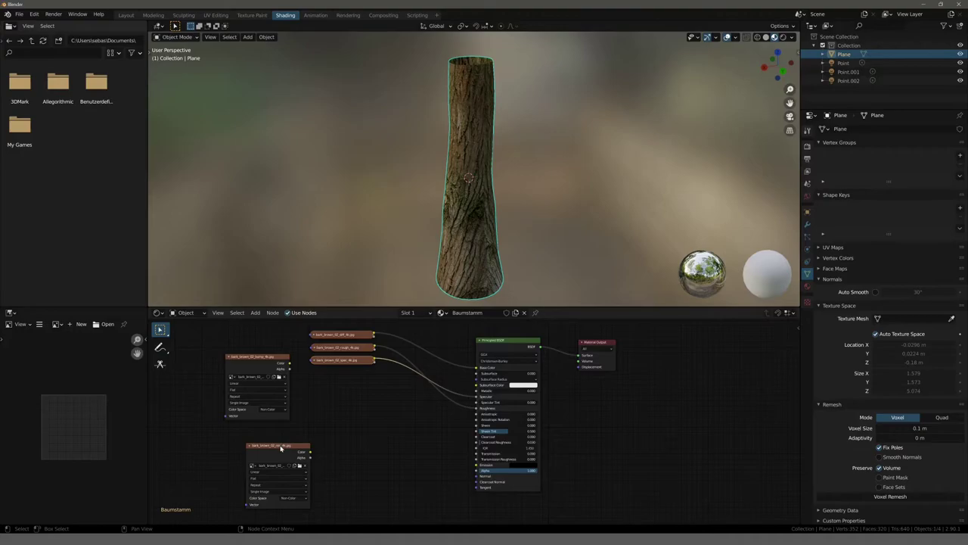
{"action": "left_click_drag", "start_coordinate": [280, 448], "coordinate": [279, 444]}
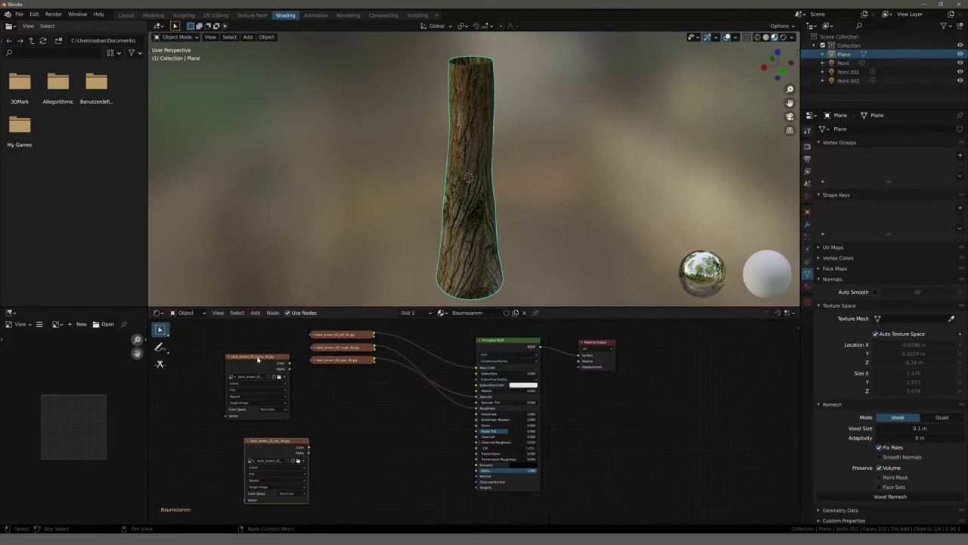
{"action": "left_click_drag", "start_coordinate": [257, 358], "coordinate": [215, 366]}
{"action": "left_click_drag", "start_coordinate": [272, 442], "coordinate": [215, 438]}
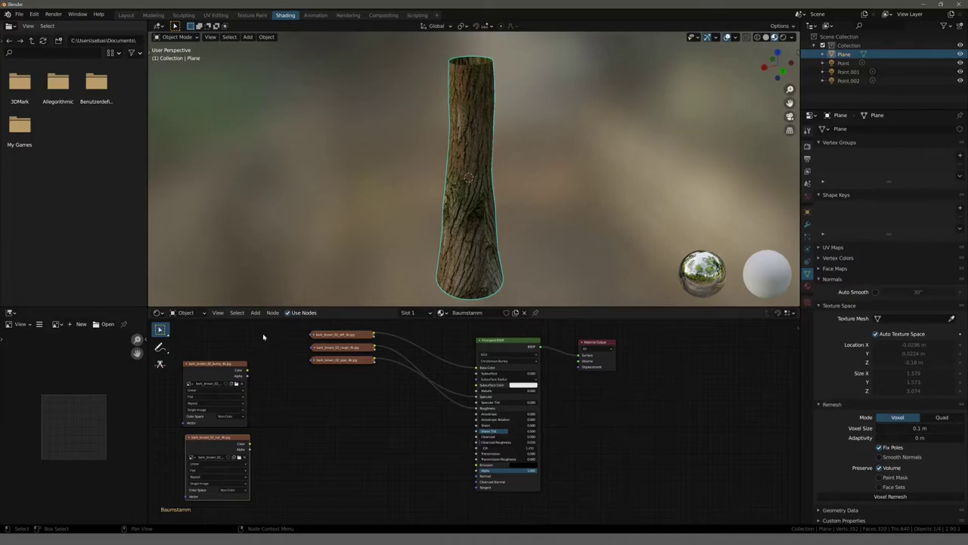
- Add a Normal Map node beside the bark normal texture and link it to the shader's Normal input
{"action": "left_click", "coordinate": [256, 312]}
{"action": "mouse_move", "coordinate": [269, 379]}
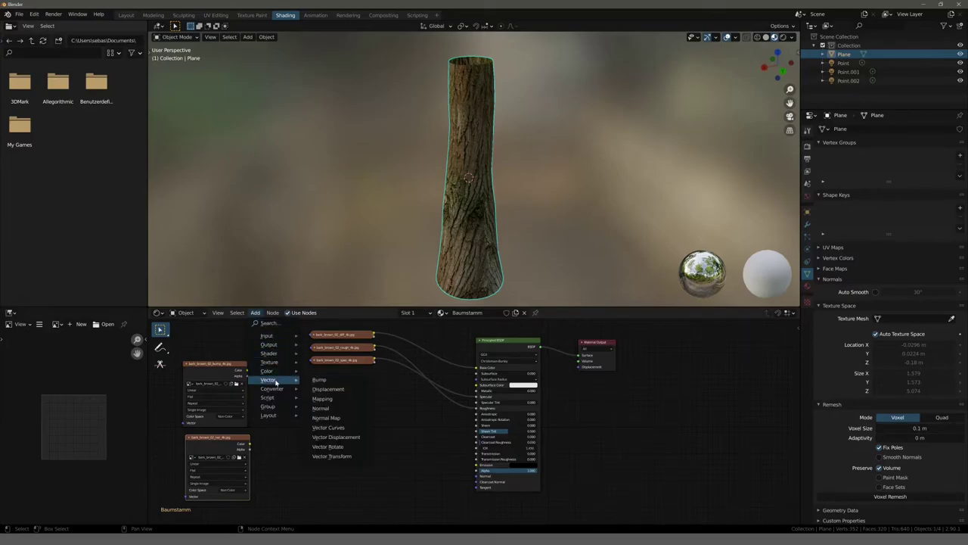
{"action": "left_click", "coordinate": [326, 417]}
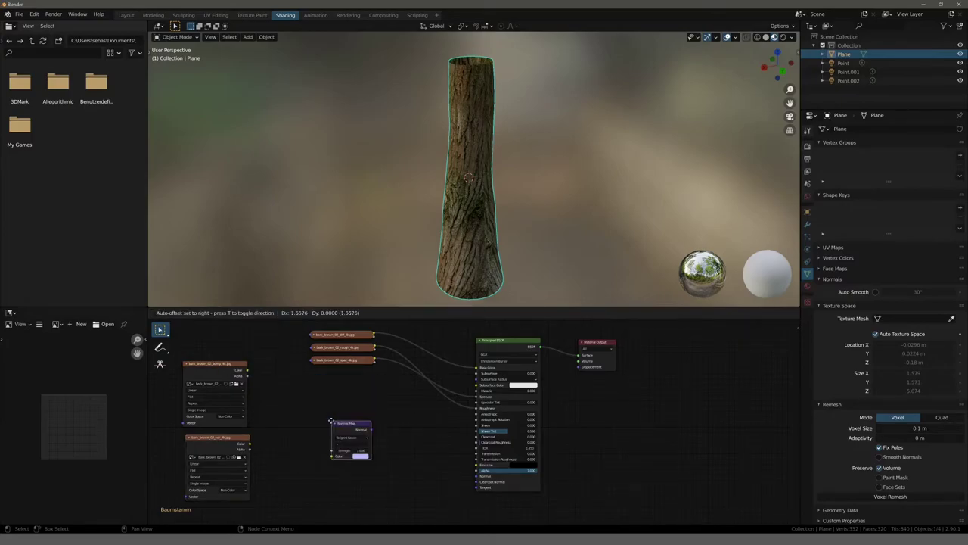
{"action": "left_click", "coordinate": [366, 427]}
{"action": "mouse_move", "coordinate": [227, 438]}
{"action": "left_mouse_down"}
{"action": "mouse_move", "coordinate": [310, 435]}
{"action": "mouse_move", "coordinate": [369, 462]}
{"action": "left_mouse_up"}
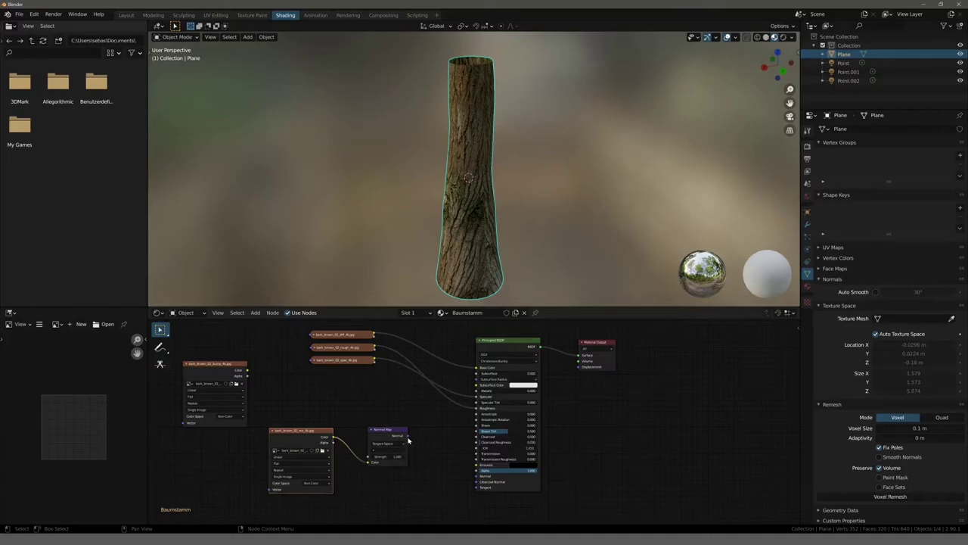
{"action": "left_click_drag", "start_coordinate": [409, 438], "coordinate": [477, 476]}
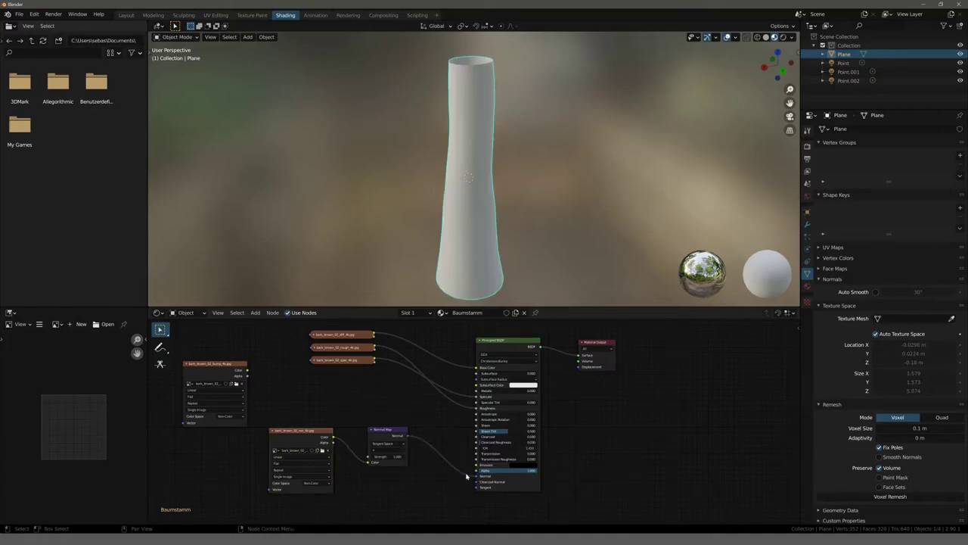
- Keep the normal image's Color Space as Non-Color and compare the trunk with the Normal link off and on
{"action": "left_click", "coordinate": [313, 484]}
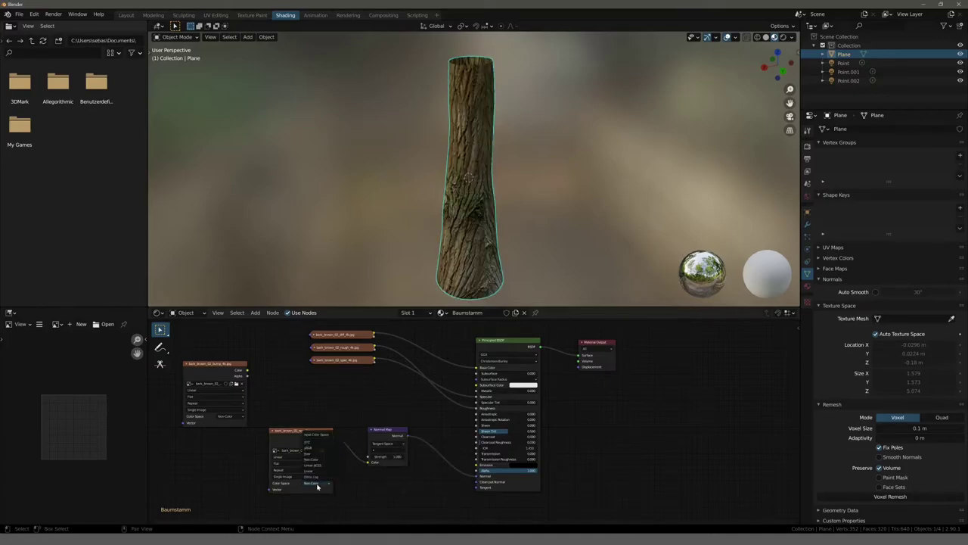
{"action": "left_click", "coordinate": [317, 486]}
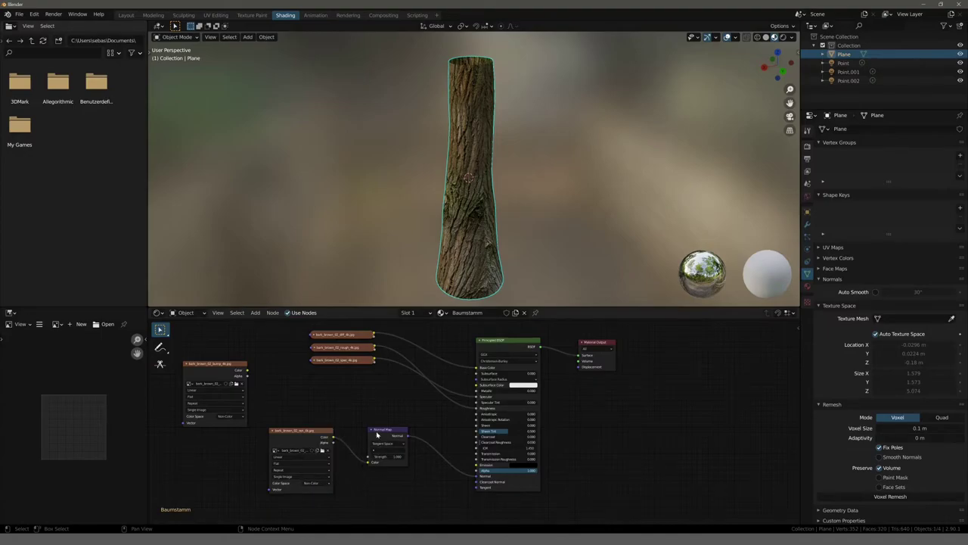
{"action": "mouse_move", "coordinate": [438, 255]}
{"action": "middle_mouse_down"}
{"action": "mouse_move", "coordinate": [400, 231]}
{"action": "mouse_move", "coordinate": [370, 237]}
{"action": "middle_mouse_up"}
{"action": "scroll", "coordinate": [426, 228], "scroll_direction": "up", "scroll_amount": 4}
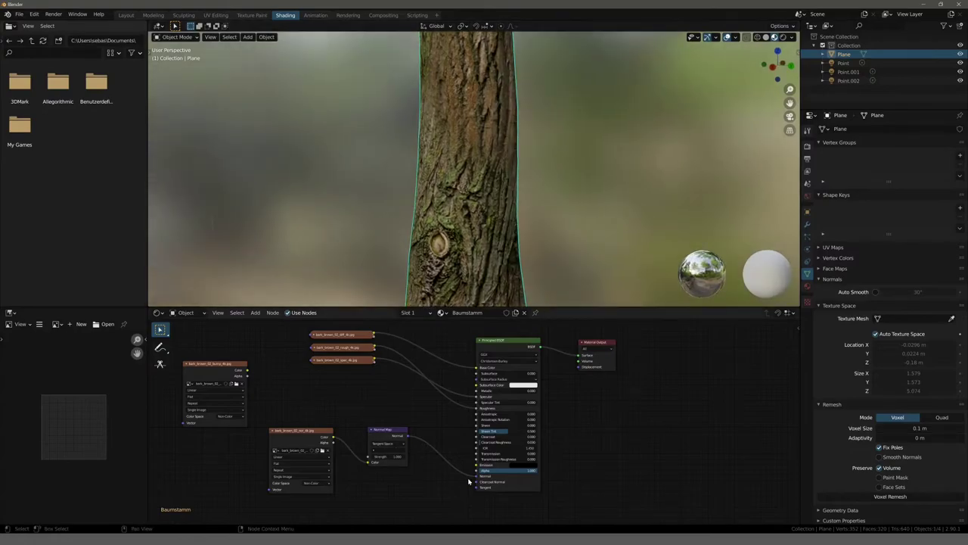
{"action": "left_click", "coordinate": [409, 437]}
{"action": "left_click_drag", "start_coordinate": [478, 475], "coordinate": [427, 462]}
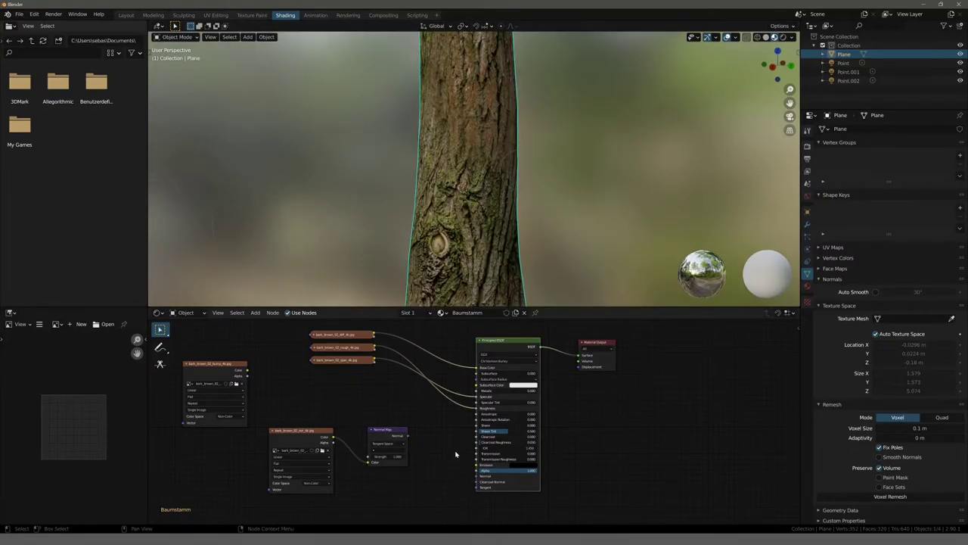
{"action": "mouse_move", "coordinate": [422, 246]}
{"action": "middle_mouse_down"}
{"action": "mouse_move", "coordinate": [367, 234]}
{"action": "mouse_move", "coordinate": [454, 224]}
{"action": "middle_mouse_up"}
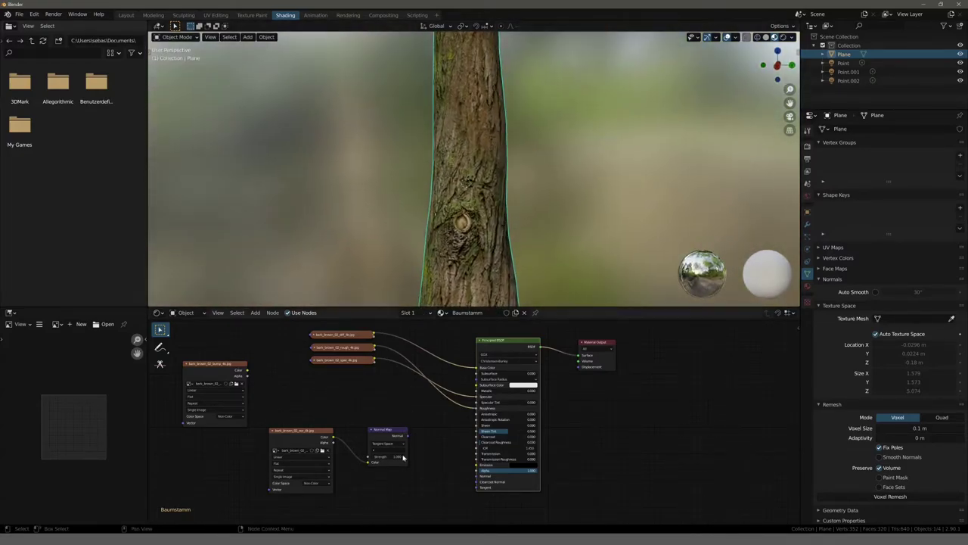
{"action": "left_click_drag", "start_coordinate": [408, 436], "coordinate": [478, 475]}
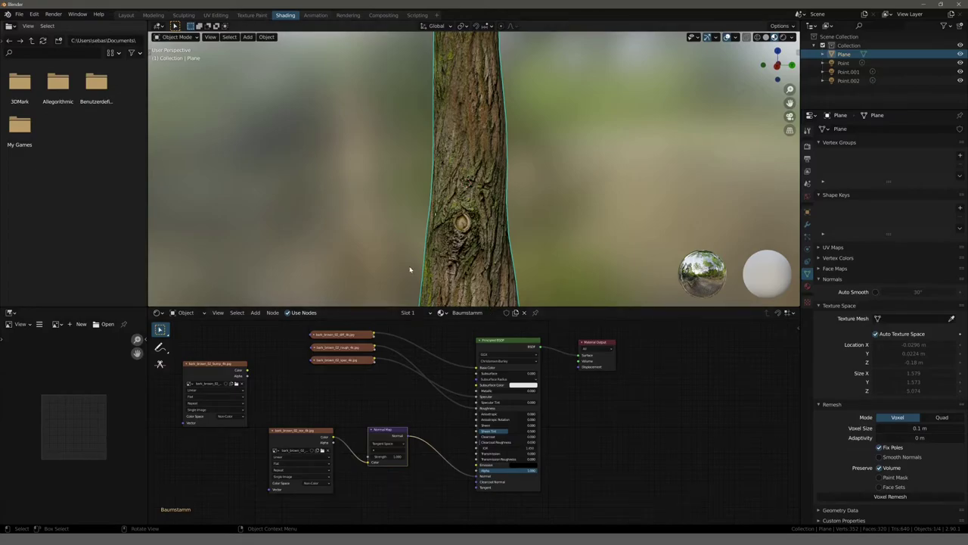
- Add a Bump node and arrange it between the bark textures and the Normal Map node
{"action": "left_click_drag", "start_coordinate": [208, 364], "coordinate": [221, 363]}
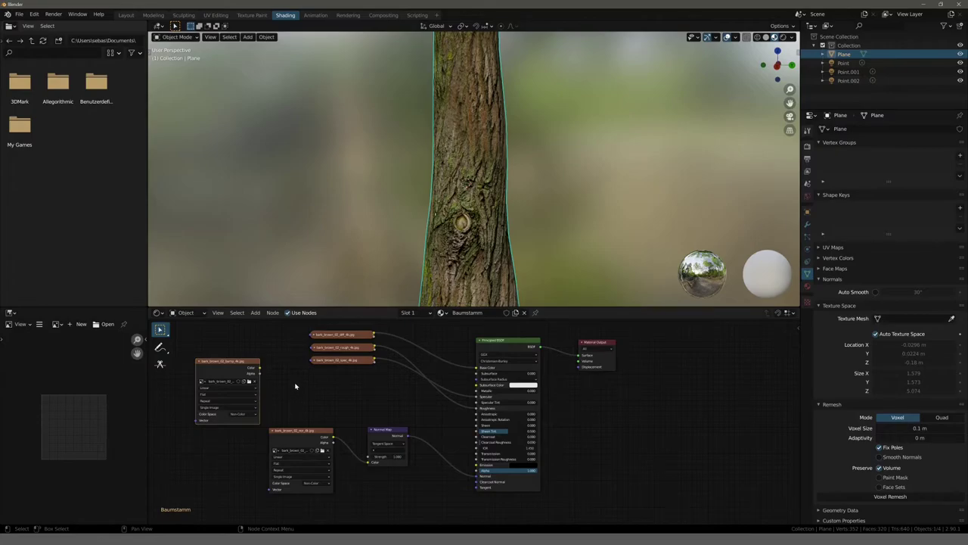
{"action": "left_click", "coordinate": [255, 312]}
{"action": "mouse_move", "coordinate": [269, 379]}
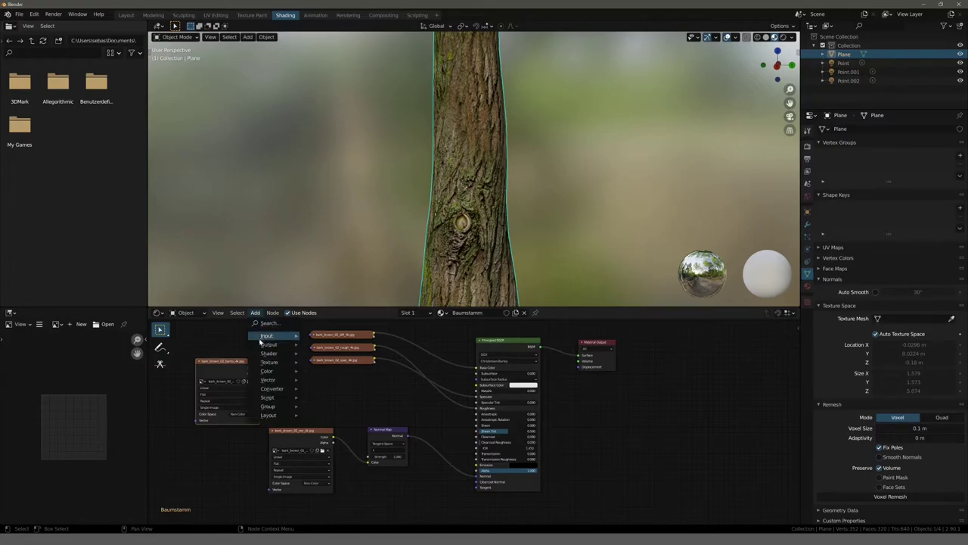
{"action": "left_click", "coordinate": [319, 379]}
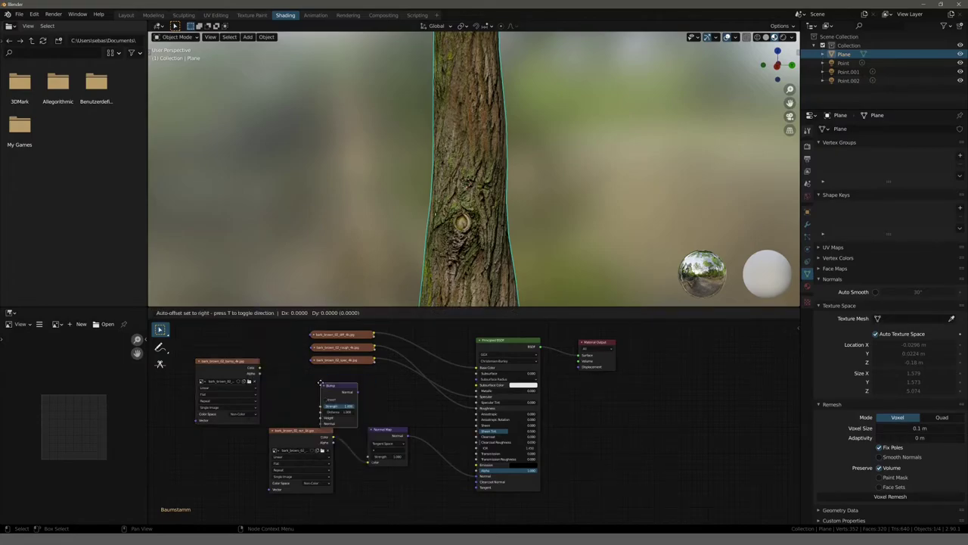
{"action": "left_click", "coordinate": [331, 381]}
{"action": "left_click_drag", "start_coordinate": [309, 433], "coordinate": [237, 441]}
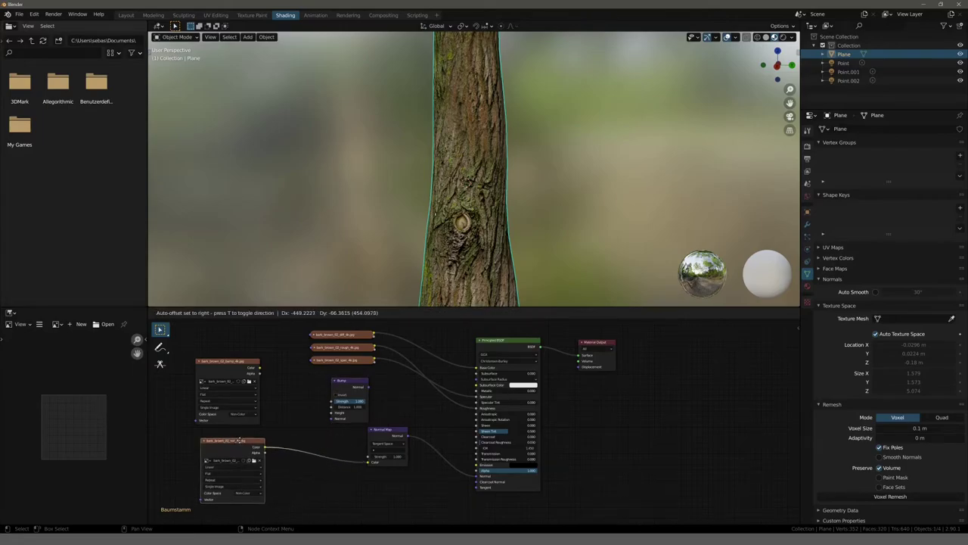
{"action": "left_click_drag", "start_coordinate": [346, 383], "coordinate": [349, 381]}
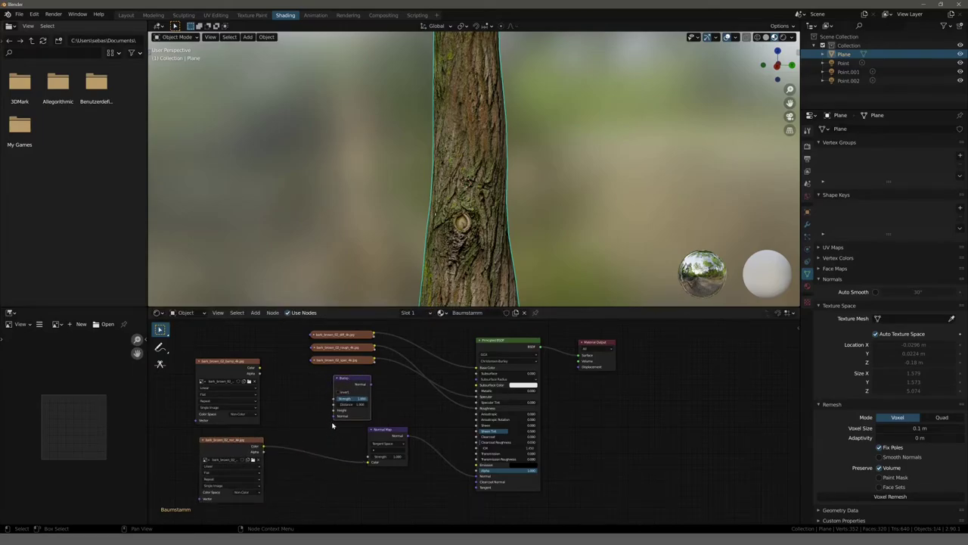
{"action": "left_click_drag", "start_coordinate": [383, 434], "coordinate": [311, 452]}
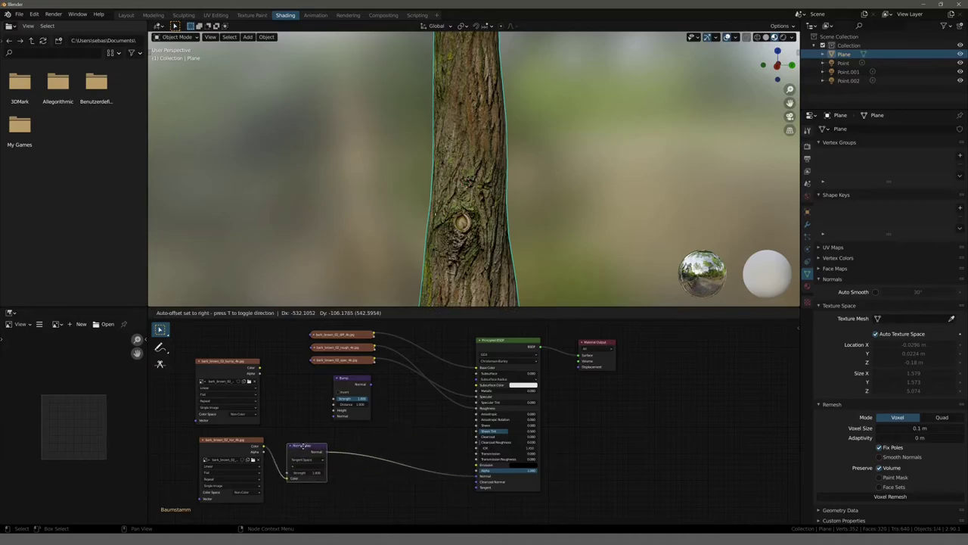
- Route the Normal Map into Bump Normal, Bump into the shader's Normal, and bump texture Color into Height
{"action": "left_click_drag", "start_coordinate": [477, 476], "coordinate": [334, 416]}
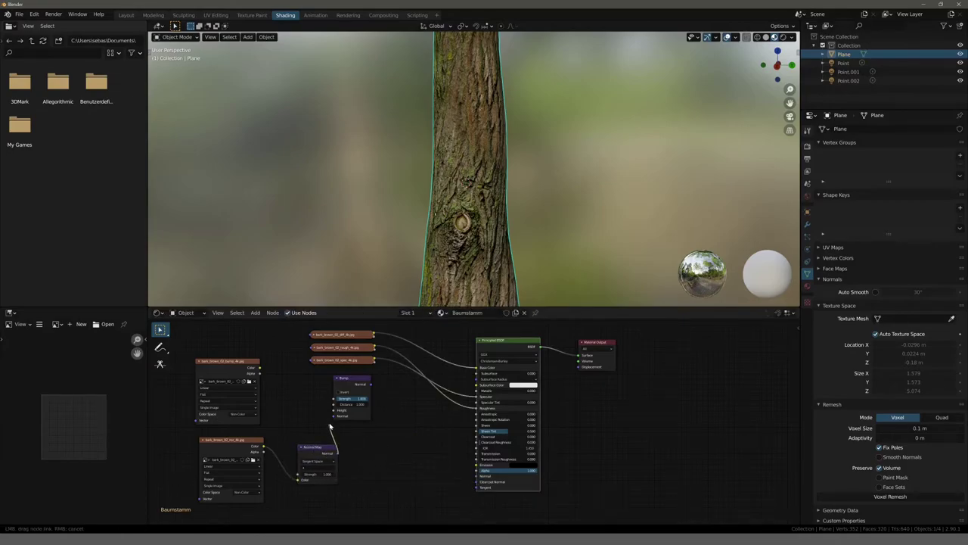
{"action": "left_click_drag", "start_coordinate": [369, 384], "coordinate": [475, 479]}
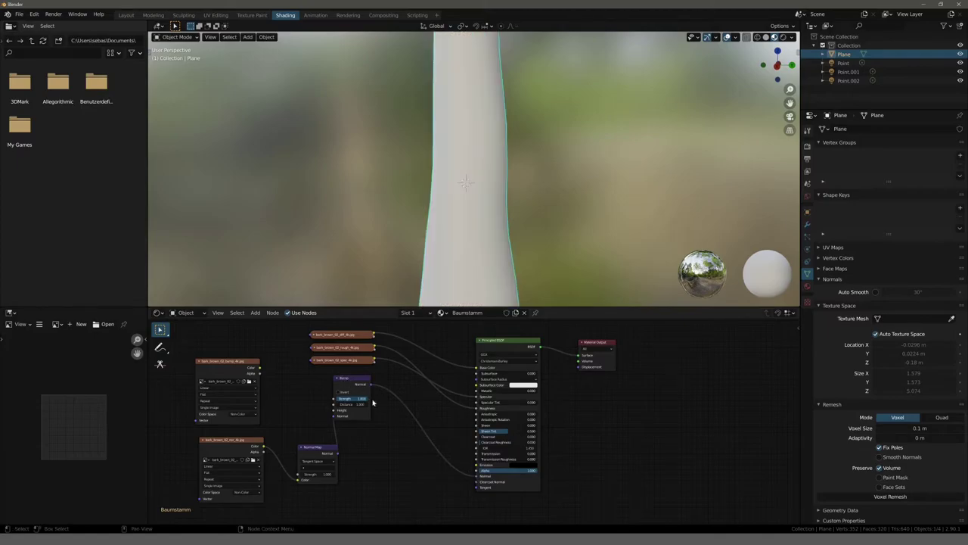
{"action": "left_click_drag", "start_coordinate": [346, 381], "coordinate": [385, 411]}
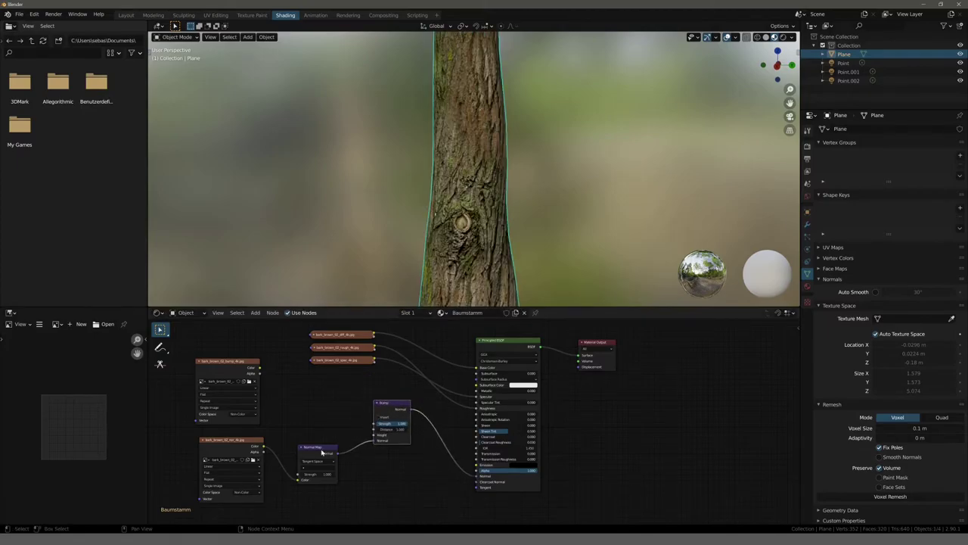
{"action": "mouse_move", "coordinate": [322, 452]}
{"action": "left_mouse_down"}
{"action": "mouse_move", "coordinate": [330, 452]}
{"action": "mouse_move", "coordinate": [264, 372]}
{"action": "left_mouse_up"}
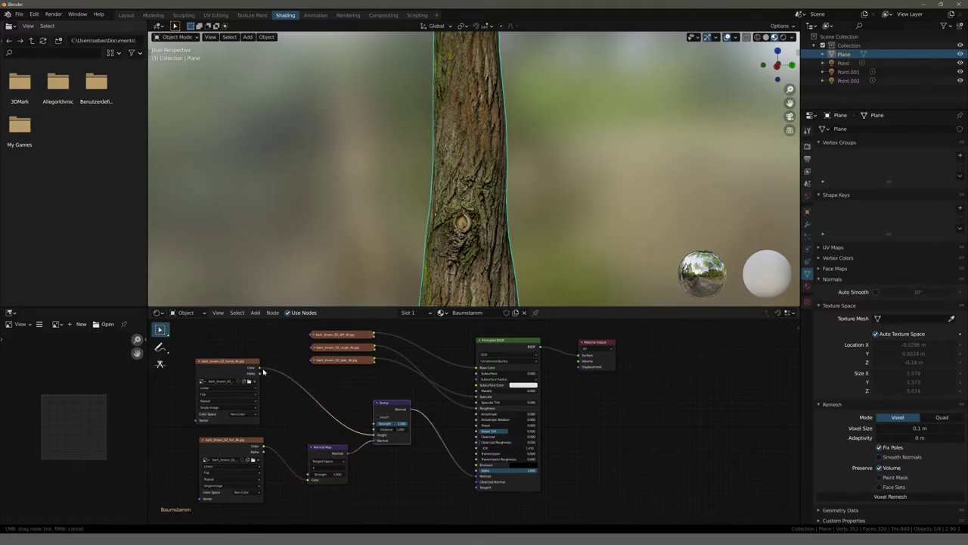
{"action": "left_click_drag", "start_coordinate": [259, 371], "coordinate": [259, 370]}
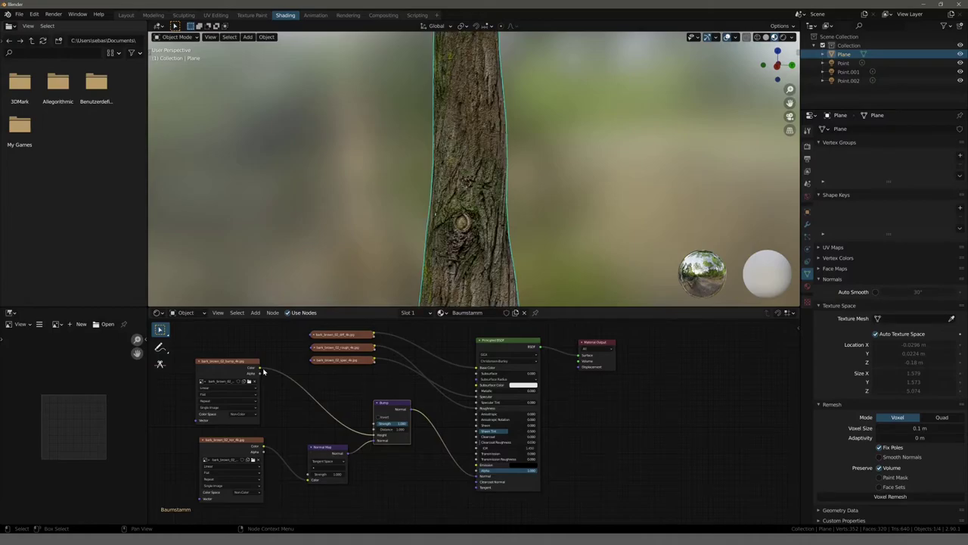
- Tune the Bump Strength, raising it then lowering it for flatter relief
{"action": "scroll", "coordinate": [478, 148], "scroll_direction": "up", "scroll_amount": 3}
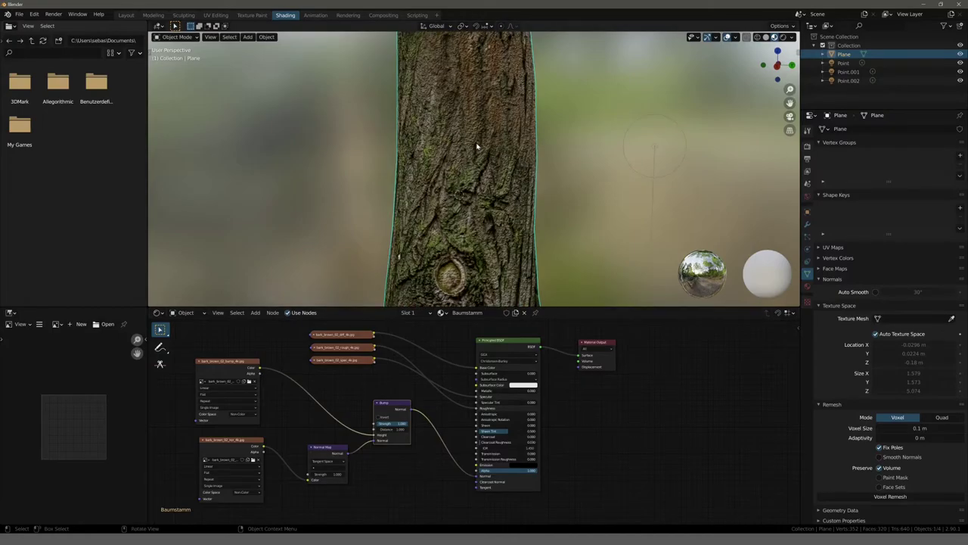
{"action": "scroll", "coordinate": [476, 143], "scroll_direction": "up", "scroll_amount": 2}
{"action": "scroll", "coordinate": [474, 144], "scroll_direction": "down", "scroll_amount": 2}
{"action": "scroll", "coordinate": [473, 146], "scroll_direction": "down", "scroll_amount": 2}
{"action": "scroll", "coordinate": [466, 187], "scroll_direction": "up", "scroll_amount": 1}
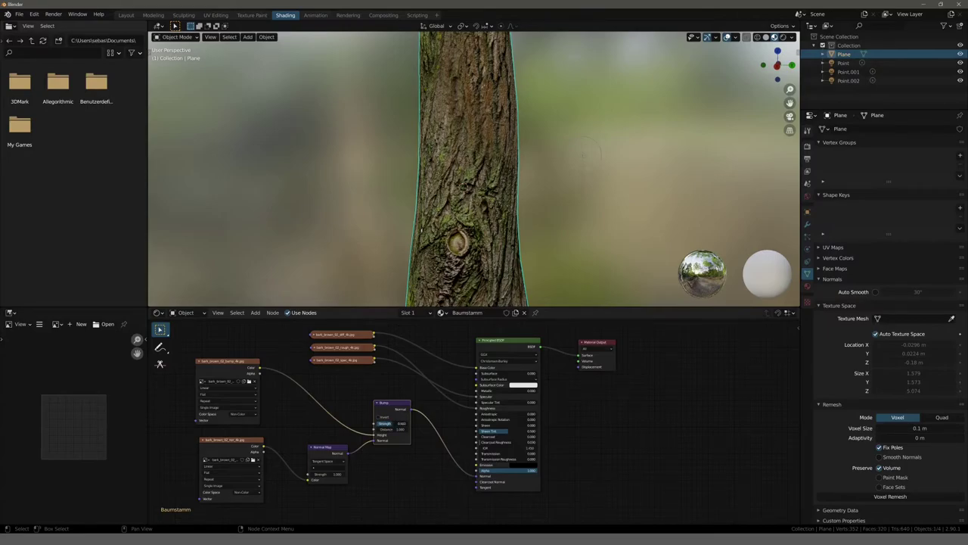
{"action": "left_click_drag", "start_coordinate": [389, 423], "coordinate": [405, 422]}
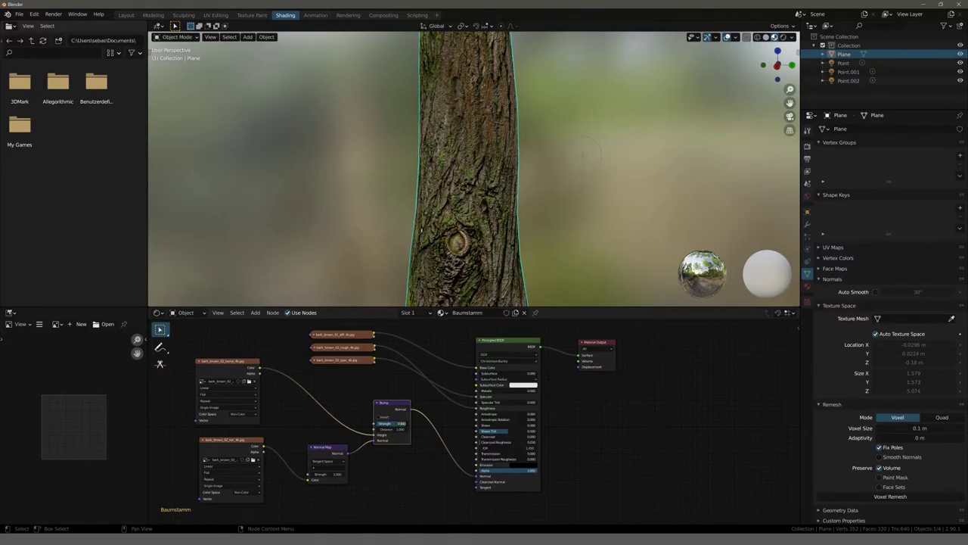
{"action": "left_click_drag", "start_coordinate": [402, 423], "coordinate": [383, 422]}
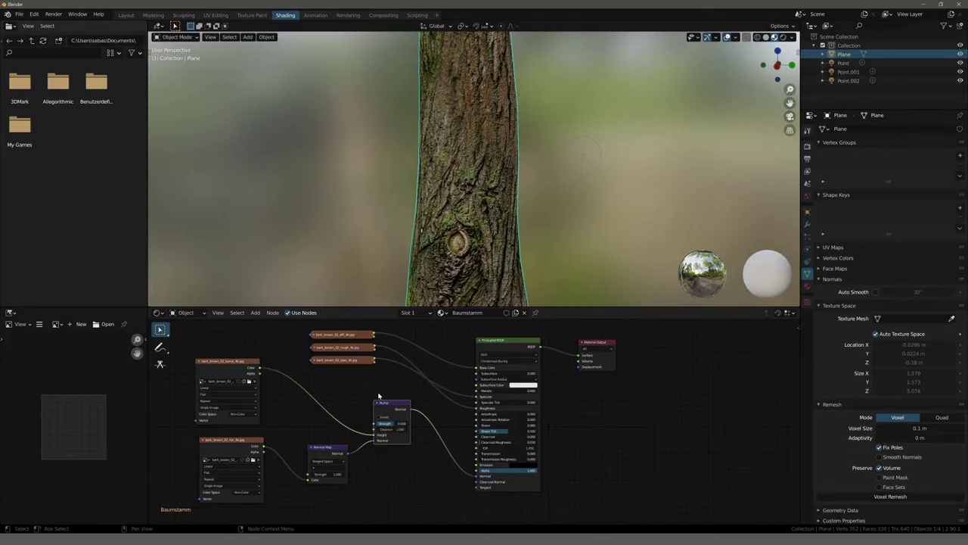
- Collapse the bump and normal-map texture nodes and stack all five textures in one column
{"action": "left_click", "coordinate": [198, 362]}
{"action": "left_click", "coordinate": [203, 440]}
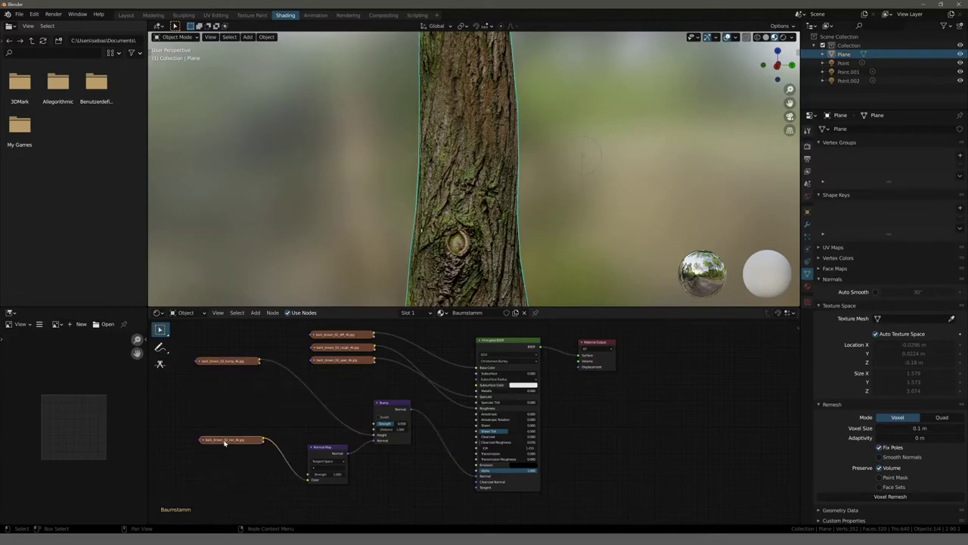
{"action": "mouse_move", "coordinate": [224, 440]}
{"action": "left_mouse_down"}
{"action": "mouse_move", "coordinate": [263, 405]}
{"action": "mouse_move", "coordinate": [230, 365]}
{"action": "mouse_move", "coordinate": [247, 404]}
{"action": "left_mouse_up"}
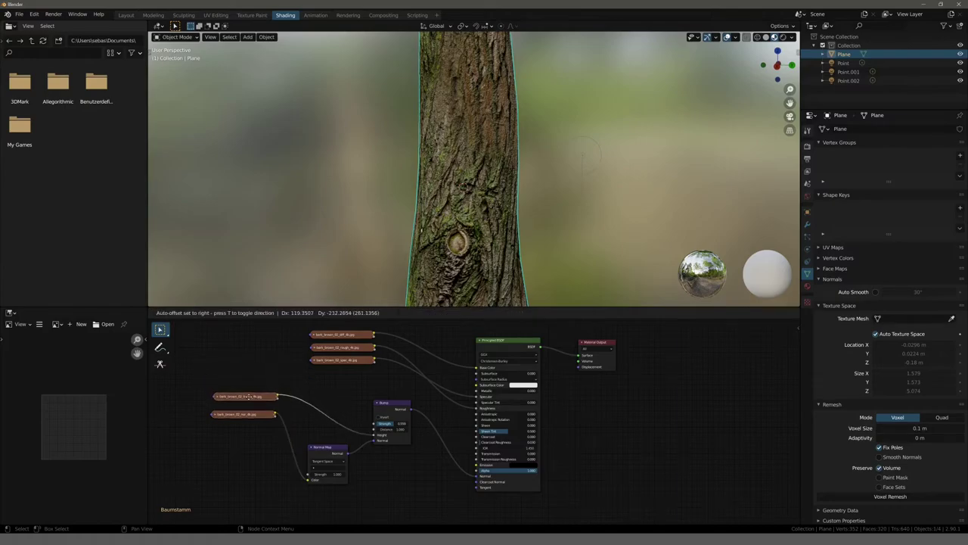
{"action": "middle_click_drag", "start_coordinate": [291, 382], "coordinate": [294, 406]}
{"action": "left_click_drag", "start_coordinate": [293, 339], "coordinate": [393, 408]}
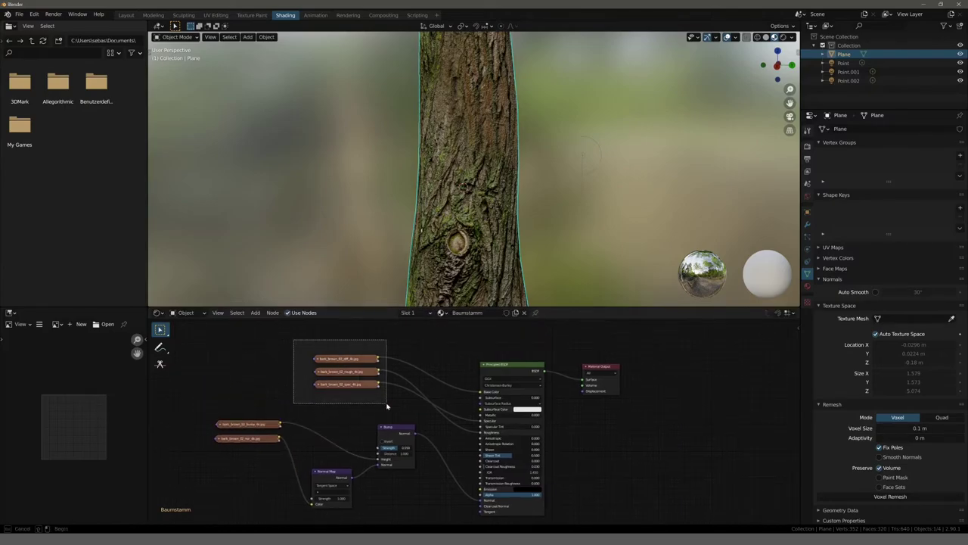
{"action": "left_click_drag", "start_coordinate": [355, 362], "coordinate": [257, 385]}
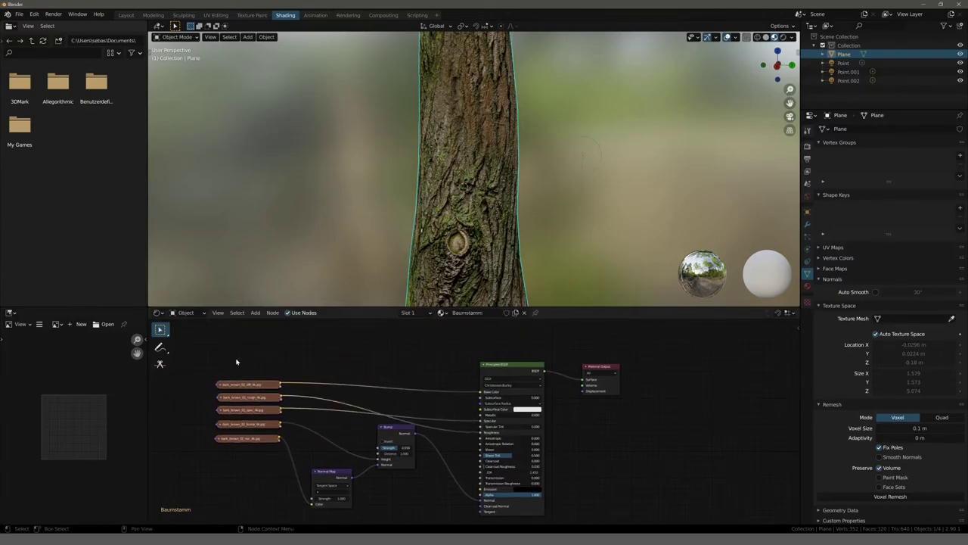
{"action": "middle_click_drag", "start_coordinate": [238, 355], "coordinate": [380, 346]}
{"action": "scroll", "coordinate": [410, 173], "scroll_direction": "down", "scroll_amount": 3}
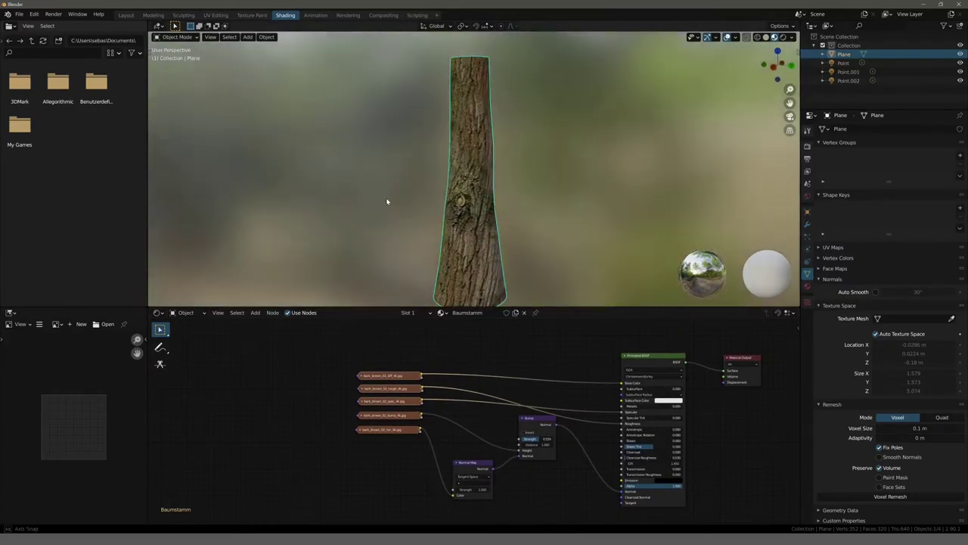
{"action": "mouse_move", "coordinate": [410, 173]}
{"action": "middle_mouse_down"}
{"action": "mouse_move", "coordinate": [325, 180]}
{"action": "mouse_move", "coordinate": [419, 202]}
{"action": "mouse_move", "coordinate": [373, 209]}
{"action": "mouse_move", "coordinate": [468, 195]}
{"action": "middle_mouse_up"}
{"action": "scroll", "coordinate": [415, 196], "scroll_direction": "up", "scroll_amount": 2}
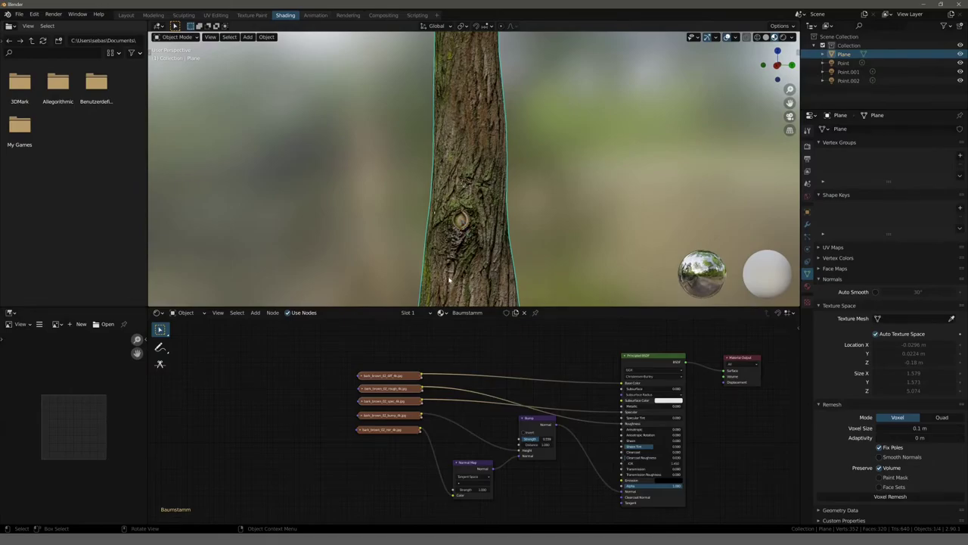
- Switch to the UV Editing workspace and view the textured trunk in Object Mode
{"action": "left_click", "coordinate": [215, 15]}
{"action": "scroll", "coordinate": [275, 247], "scroll_direction": "down", "scroll_amount": 2}
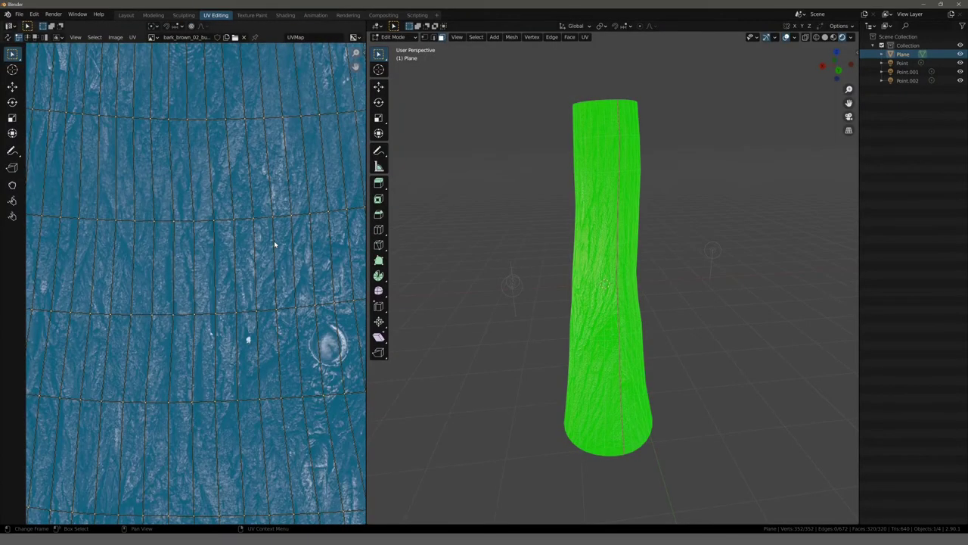
{"action": "scroll", "coordinate": [273, 242], "scroll_direction": "down", "scroll_amount": 3}
{"action": "scroll", "coordinate": [266, 247], "scroll_direction": "down", "scroll_amount": 2}
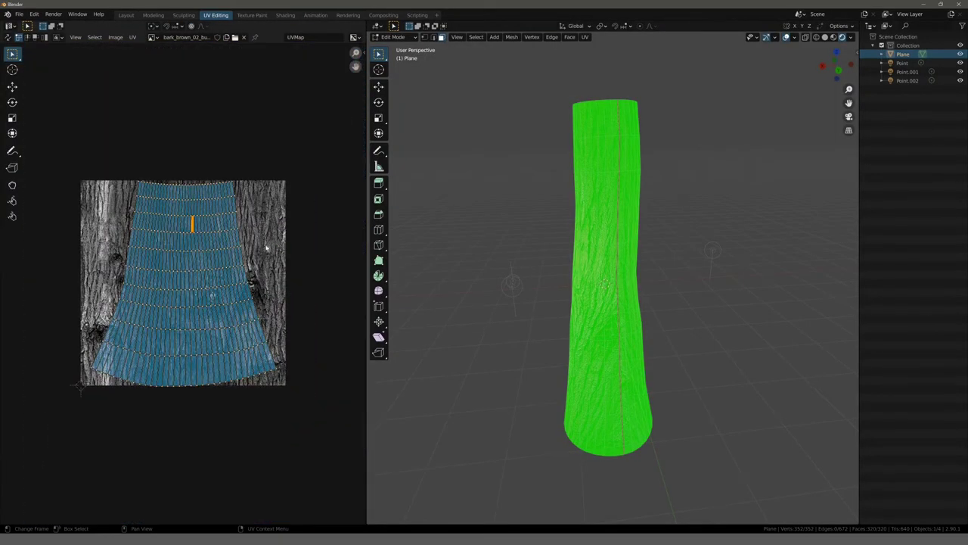
{"action": "left_click", "coordinate": [510, 246]}
{"action": "scroll", "coordinate": [530, 281], "scroll_direction": "up", "scroll_amount": 3}
{"action": "scroll", "coordinate": [491, 279], "scroll_direction": "up", "scroll_amount": 1}
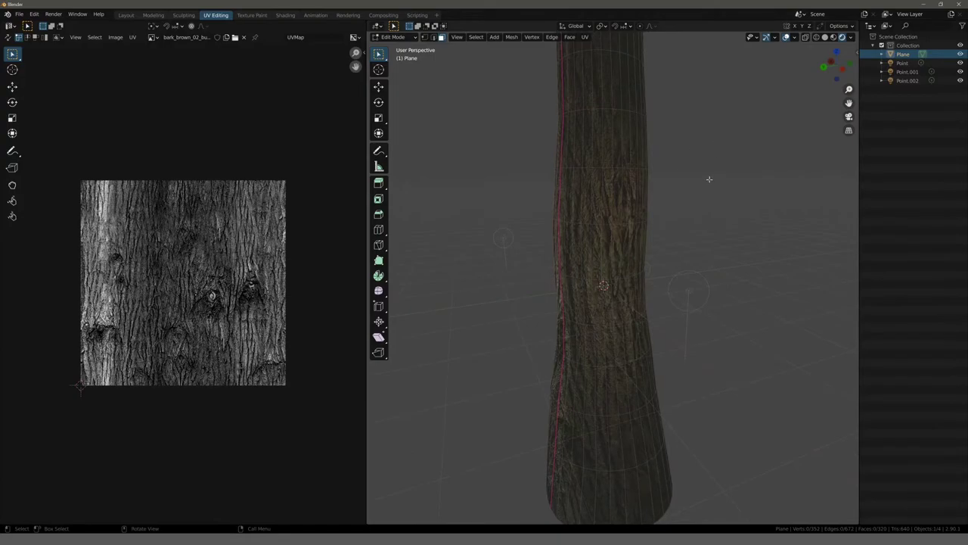
{"action": "key", "text": "Tab"}
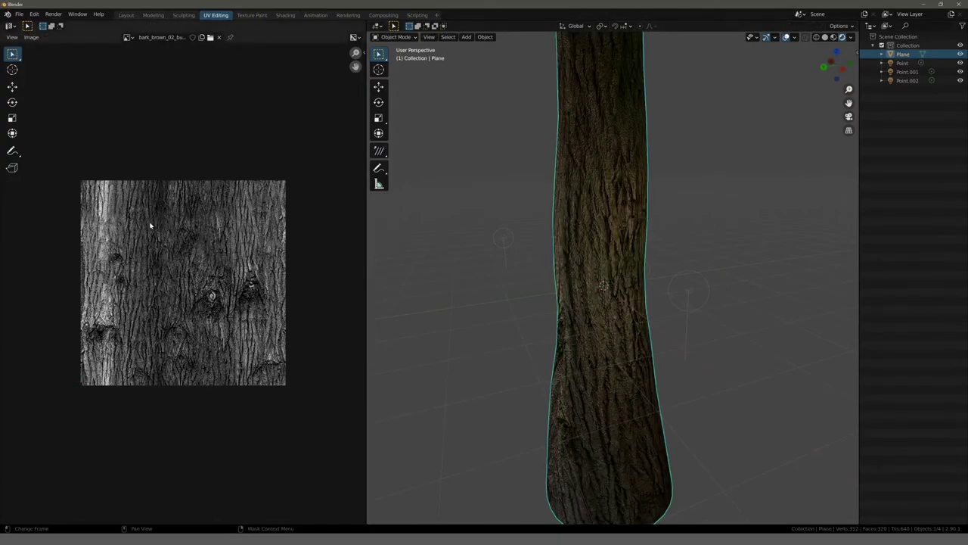
- In Edit Mode, scale up the trunk's UVs, re-unwrap all faces, and return to Shading
{"action": "key", "text": "Tab"}
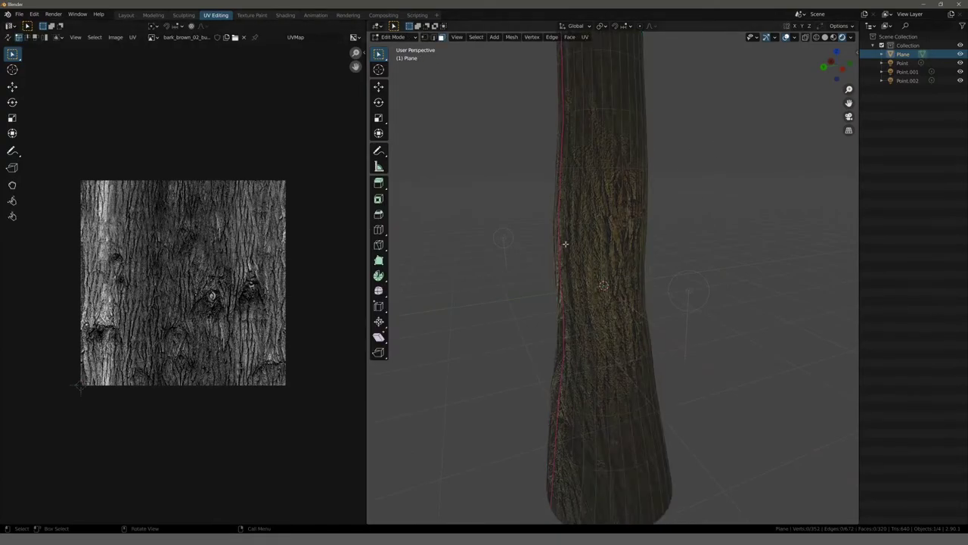
{"action": "key", "text": "a"}
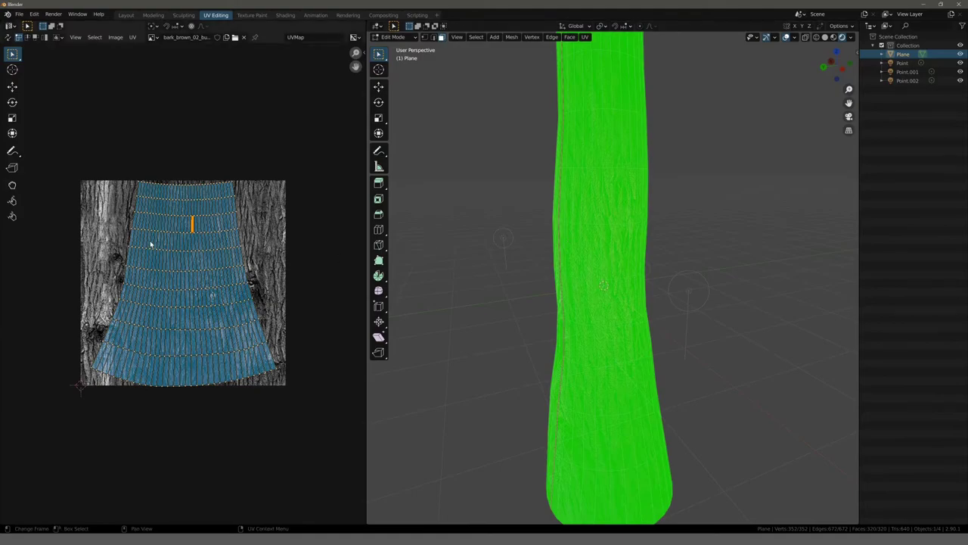
{"action": "key", "text": "s"}
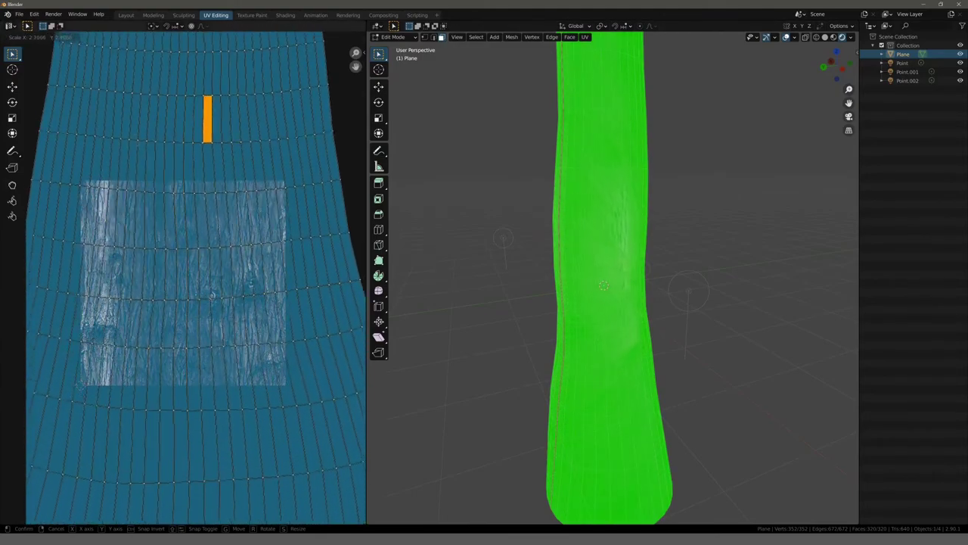
{"action": "left_click", "coordinate": [136, 133]}
{"action": "key", "text": "alt+a"}
{"action": "mouse_move", "coordinate": [536, 257]}
{"action": "middle_mouse_down"}
{"action": "mouse_move", "coordinate": [559, 245]}
{"action": "mouse_move", "coordinate": [514, 247]}
{"action": "middle_mouse_up"}
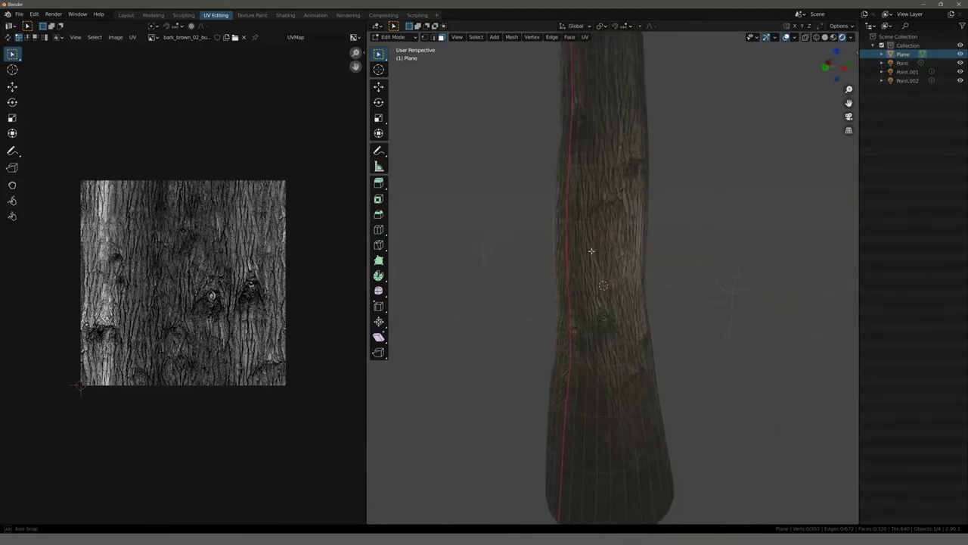
{"action": "key", "text": "a"}
{"action": "key", "text": "u"}
{"action": "left_click", "coordinate": [514, 246]}
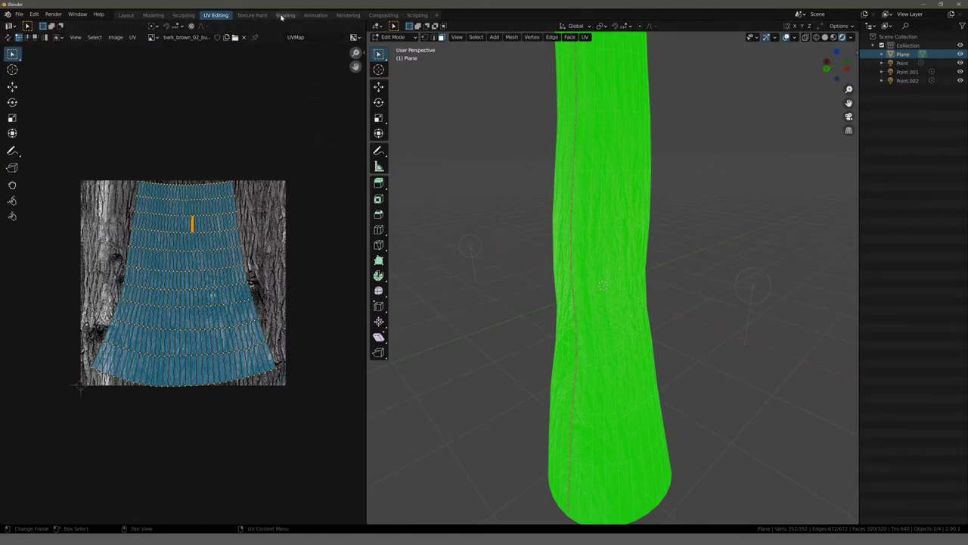
{"action": "left_click", "coordinate": [285, 15]}
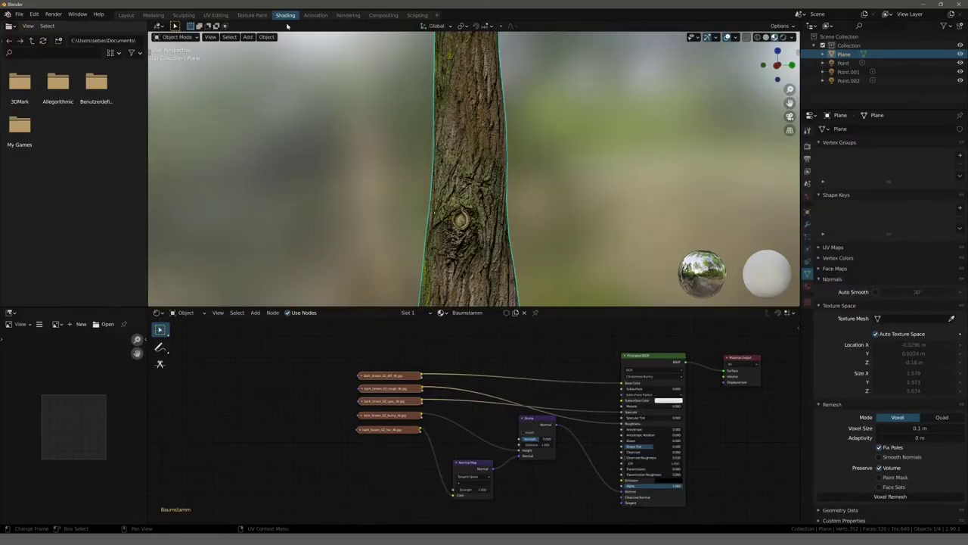
- Add a Mapping node to the left of the bark texture column
{"action": "left_click", "coordinate": [256, 313]}
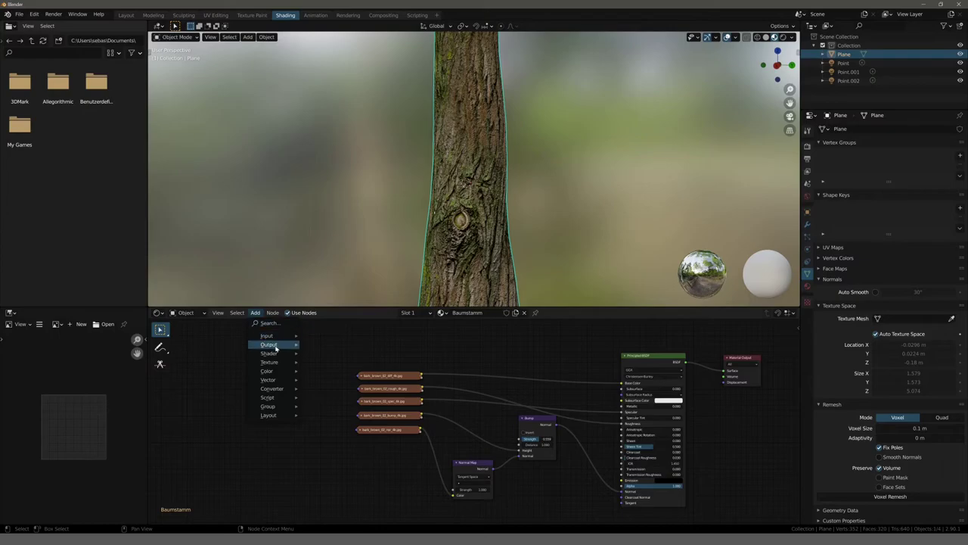
{"action": "mouse_move", "coordinate": [269, 380]}
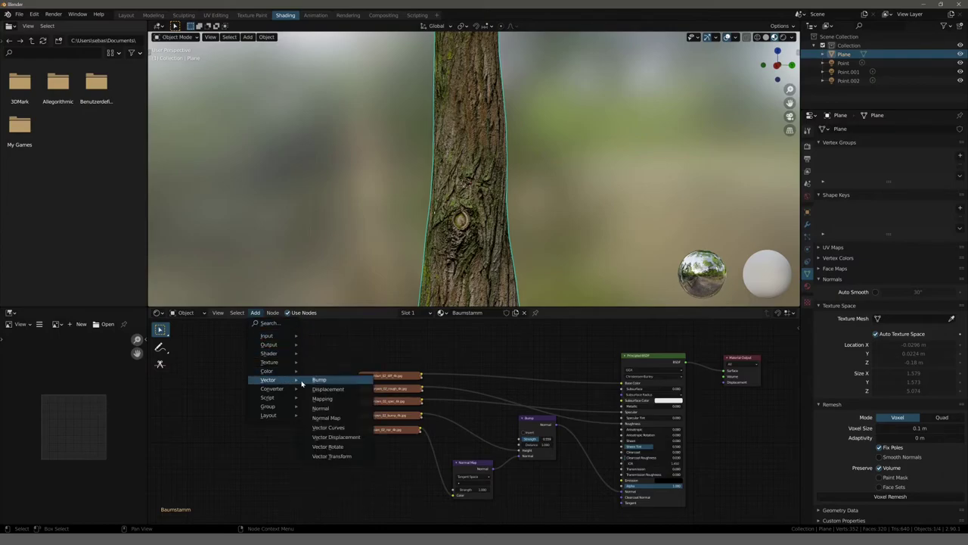
{"action": "left_click", "coordinate": [324, 398]}
{"action": "left_click", "coordinate": [274, 360]}
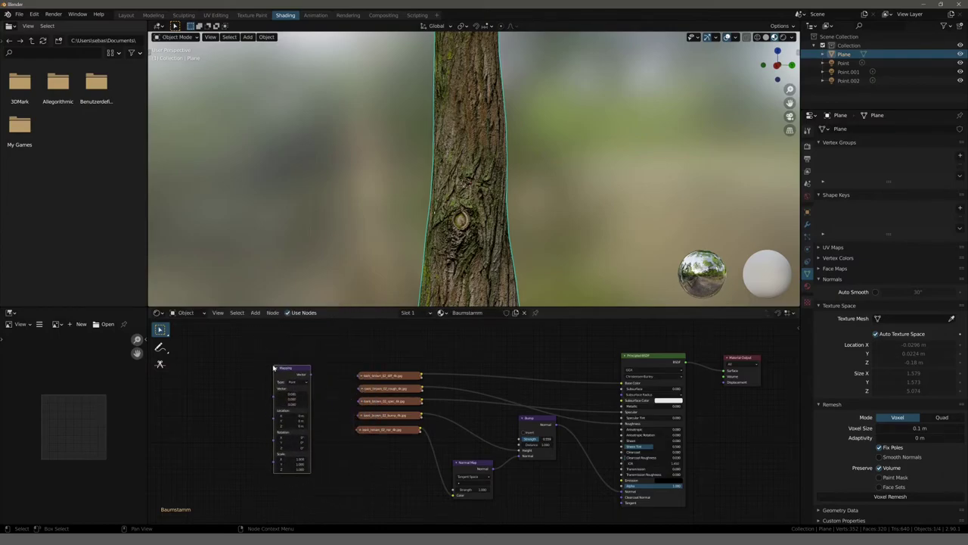
{"action": "scroll", "coordinate": [318, 382], "scroll_direction": "up", "scroll_amount": 1}
{"action": "scroll", "coordinate": [326, 386], "scroll_direction": "up", "scroll_amount": 2}
{"action": "scroll", "coordinate": [371, 393], "scroll_direction": "down", "scroll_amount": 1}
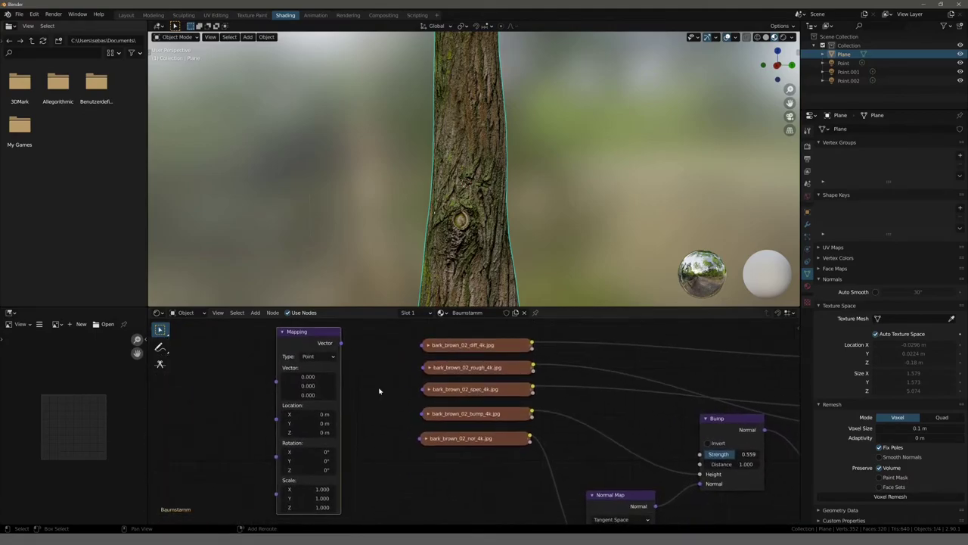
{"action": "scroll", "coordinate": [375, 390], "scroll_direction": "down", "scroll_amount": 1}
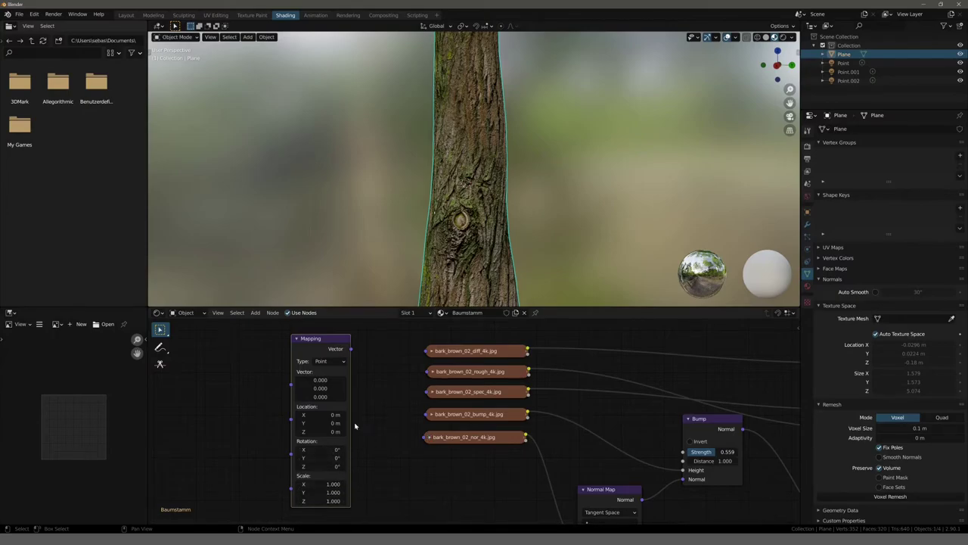
- Link the Mapping Vector output to the diff, rough, spec, bump and nor textures
{"action": "left_click_drag", "start_coordinate": [350, 353], "coordinate": [422, 353]}
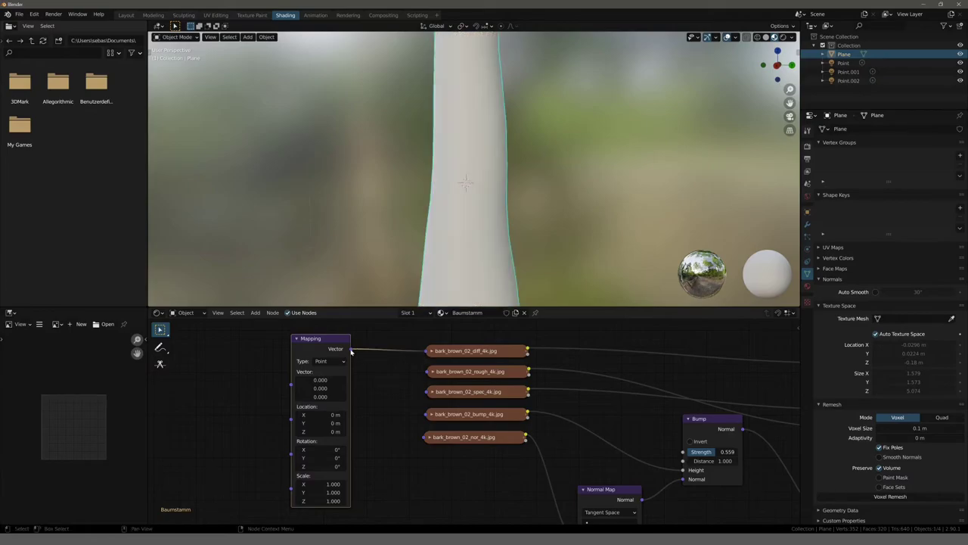
{"action": "left_click_drag", "start_coordinate": [351, 350], "coordinate": [424, 372]}
{"action": "left_click_drag", "start_coordinate": [350, 349], "coordinate": [424, 391]}
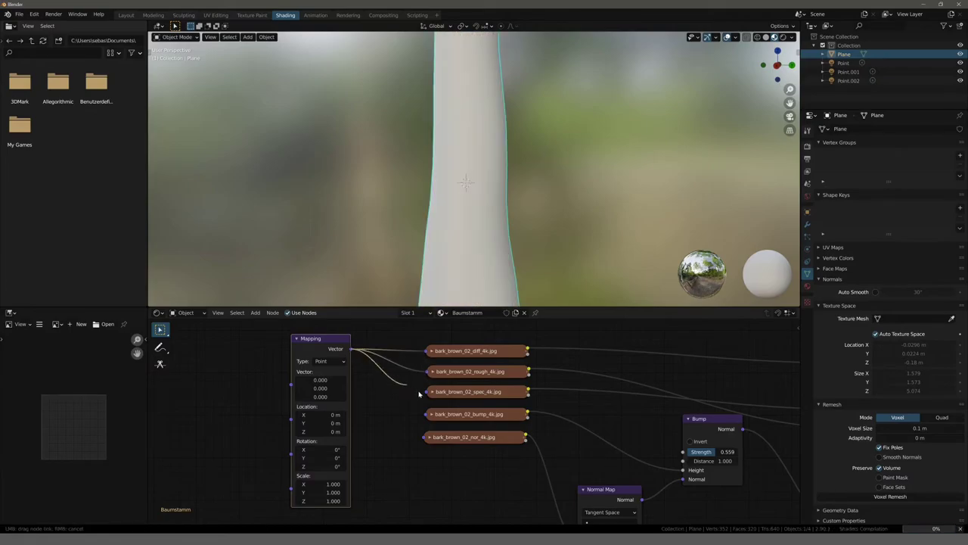
{"action": "left_click_drag", "start_coordinate": [350, 350], "coordinate": [425, 414]}
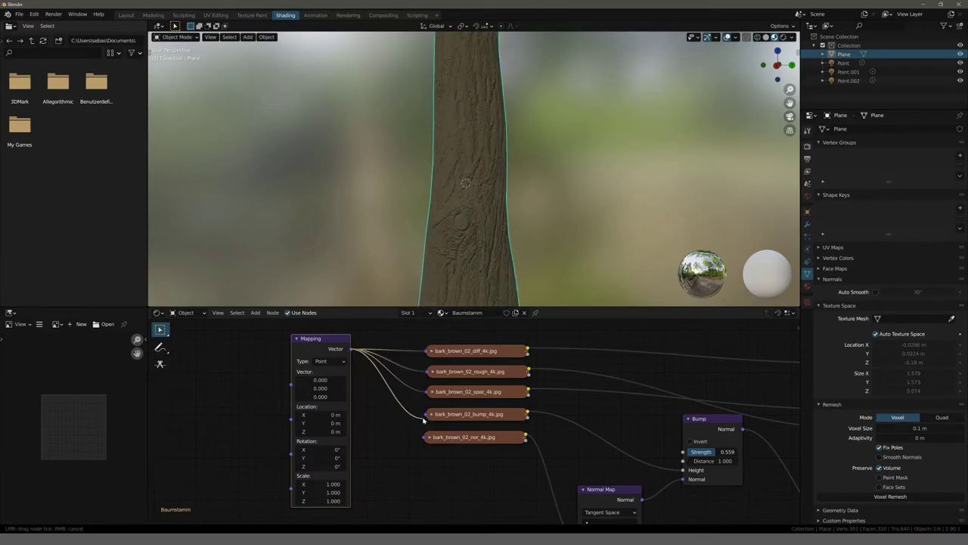
{"action": "left_click_drag", "start_coordinate": [350, 350], "coordinate": [425, 437]}
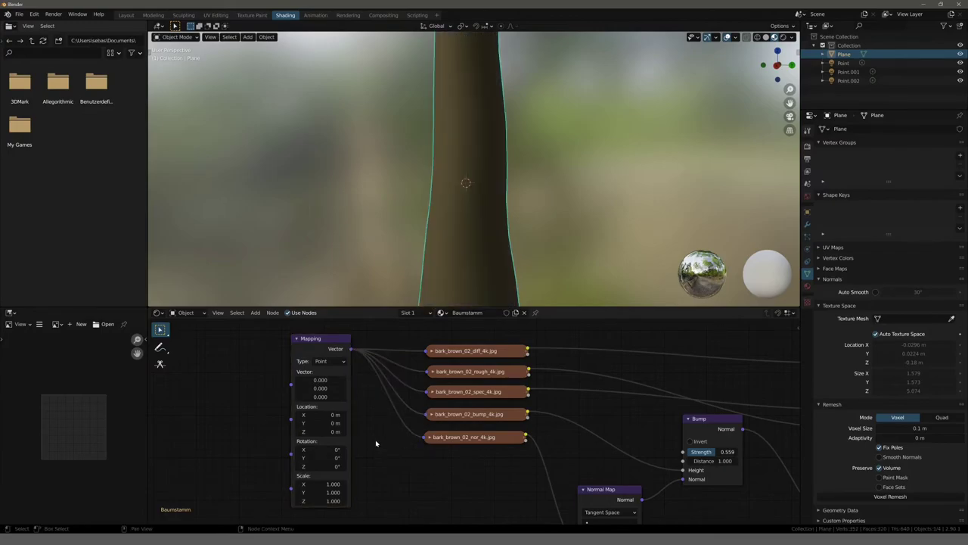
- Set the Mapping node's Scale X and Y to 2, leaving Z at 1
{"action": "left_click", "coordinate": [324, 485]}
{"action": "type", "text": "2"}
{"action": "key", "text": "Tab"}
{"action": "type", "text": "2"}
{"action": "key", "text": "Return"}
{"action": "left_click_drag", "start_coordinate": [308, 339], "coordinate": [325, 340]}
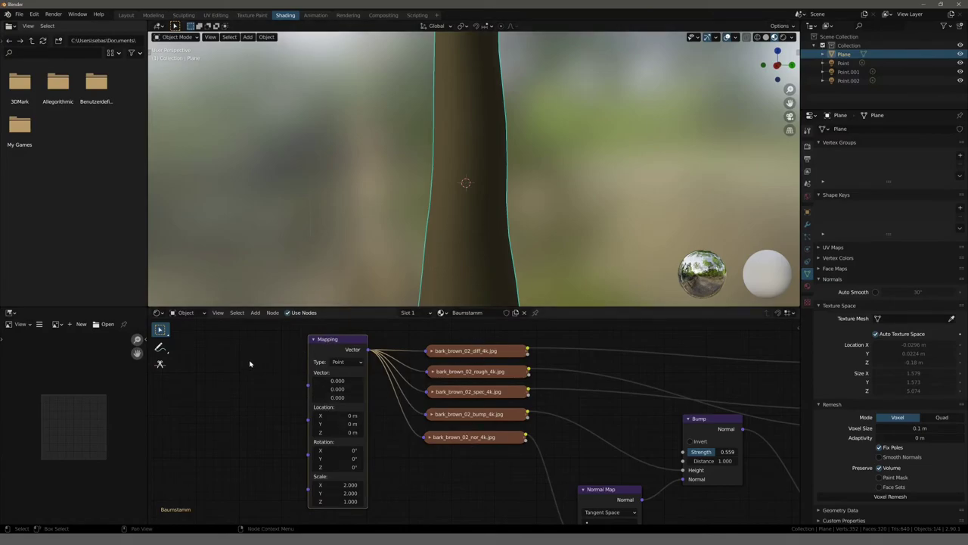
{"action": "left_click", "coordinate": [255, 313]}
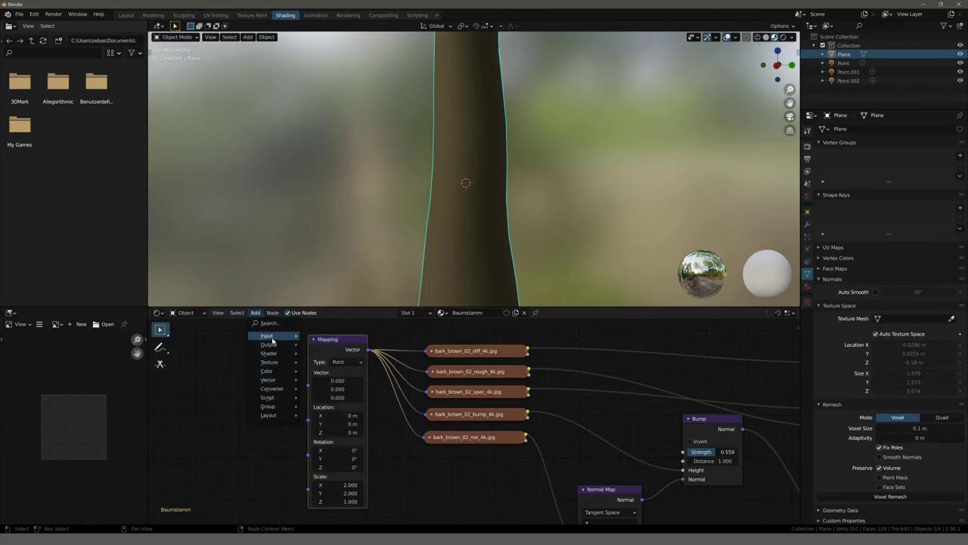
{"action": "mouse_move", "coordinate": [267, 335]}
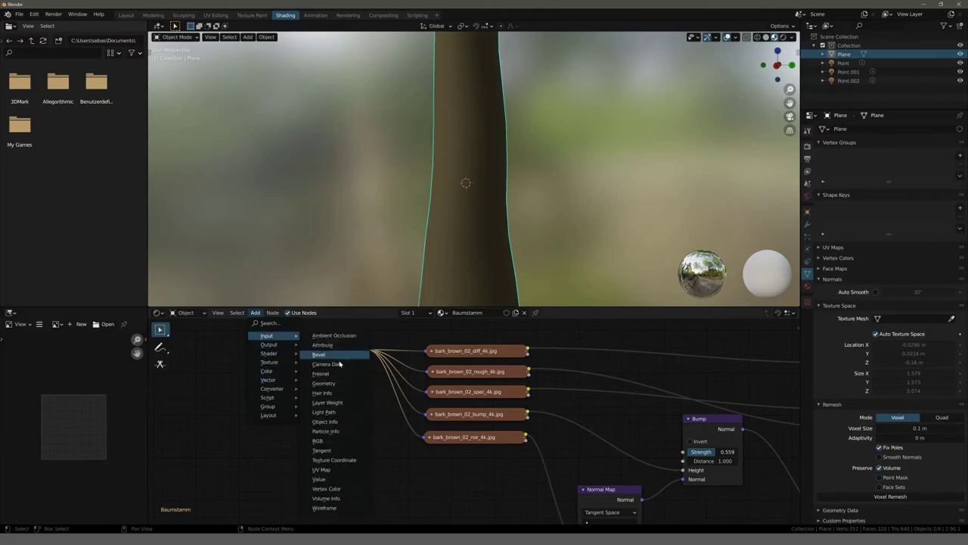
- Add a UV Map node set to UVMap and link its UV output to Mapping's Vector
{"action": "left_click", "coordinate": [322, 469]}
{"action": "left_click", "coordinate": [190, 364]}
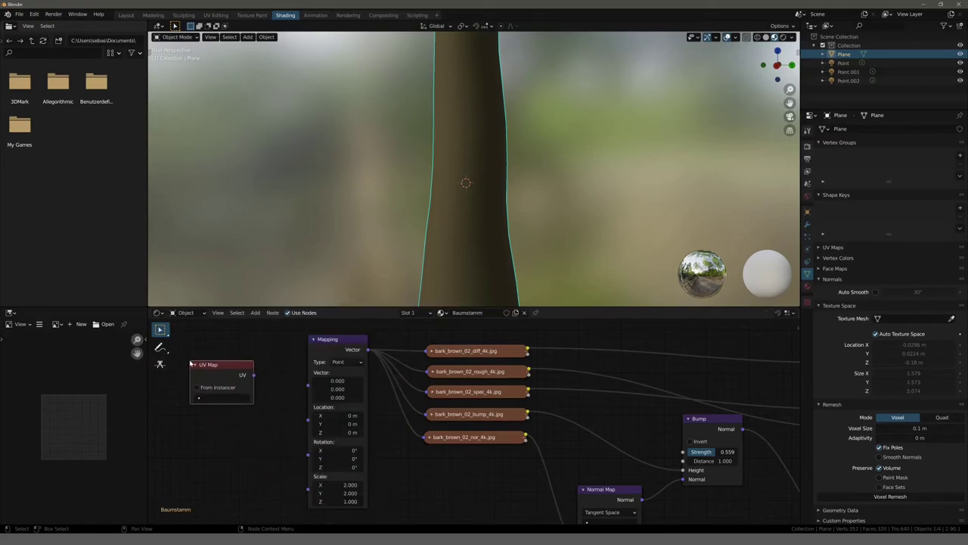
{"action": "left_click_drag", "start_coordinate": [254, 376], "coordinate": [308, 387]}
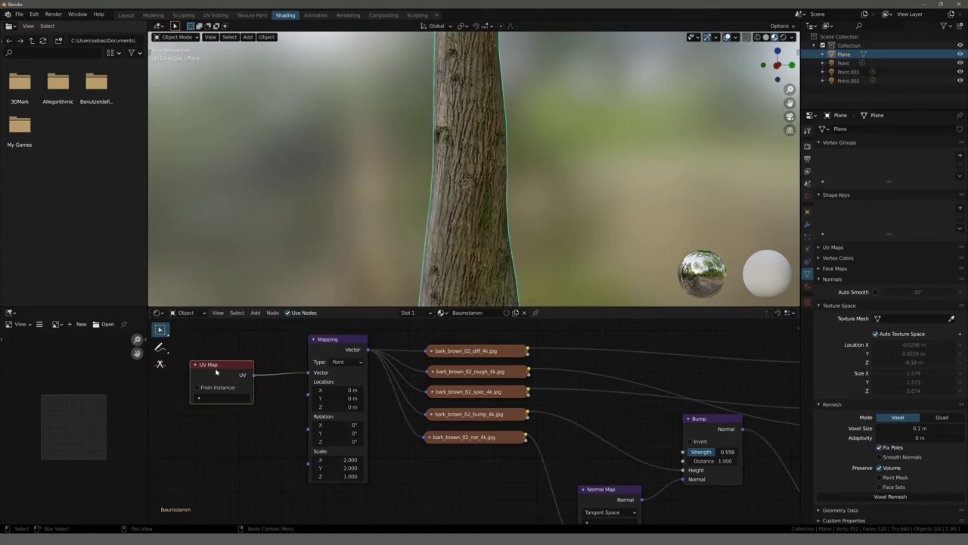
{"action": "left_click", "coordinate": [198, 398]}
{"action": "left_click", "coordinate": [212, 410]}
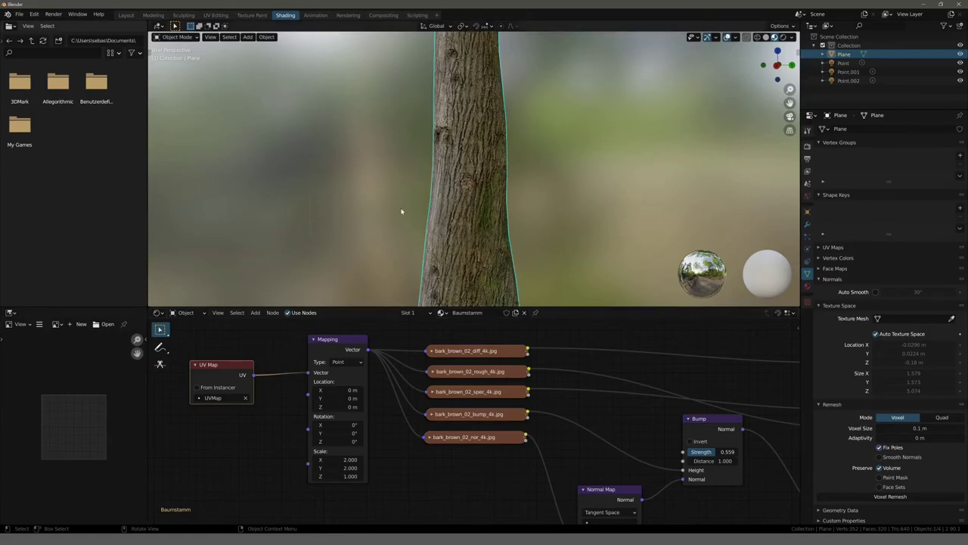
{"action": "mouse_move", "coordinate": [400, 214]}
{"action": "middle_mouse_down"}
{"action": "mouse_move", "coordinate": [394, 222]}
{"action": "mouse_move", "coordinate": [300, 212]}
{"action": "mouse_move", "coordinate": [557, 217]}
{"action": "mouse_move", "coordinate": [465, 202]}
{"action": "mouse_move", "coordinate": [501, 199]}
{"action": "mouse_move", "coordinate": [484, 219]}
{"action": "mouse_move", "coordinate": [469, 215]}
{"action": "mouse_move", "coordinate": [471, 202]}
{"action": "mouse_move", "coordinate": [443, 199]}
{"action": "mouse_move", "coordinate": [495, 202]}
{"action": "mouse_move", "coordinate": [482, 150]}
{"action": "mouse_move", "coordinate": [469, 141]}
{"action": "mouse_move", "coordinate": [483, 111]}
{"action": "mouse_move", "coordinate": [471, 131]}
{"action": "mouse_move", "coordinate": [265, 130]}
{"action": "mouse_move", "coordinate": [371, 126]}
{"action": "middle_mouse_up"}
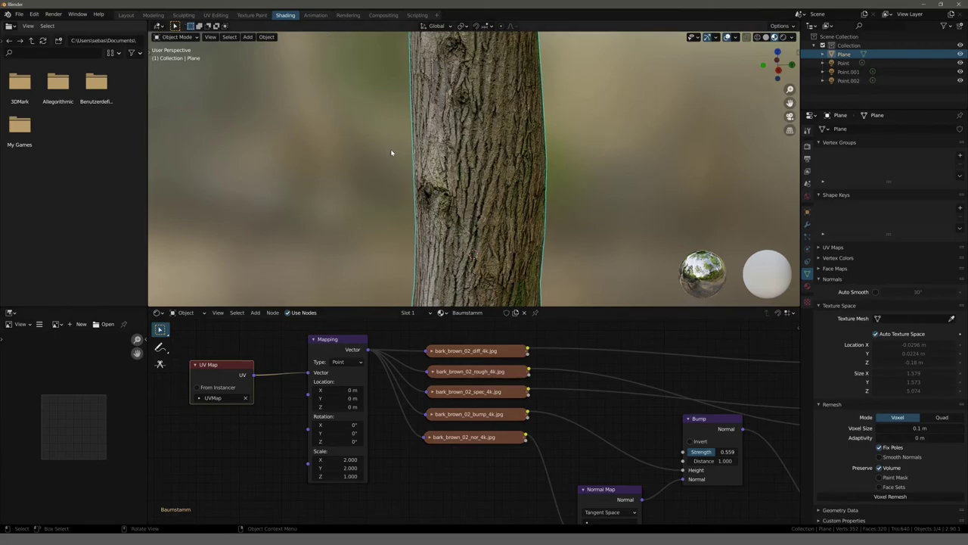
- Maximise the 3D viewport with Ctrl+Space, select light Point.002, and switch to Rendered shading
{"action": "key", "text": "ctrl+space"}
{"action": "scroll", "coordinate": [382, 166], "scroll_direction": "down", "scroll_amount": 2}
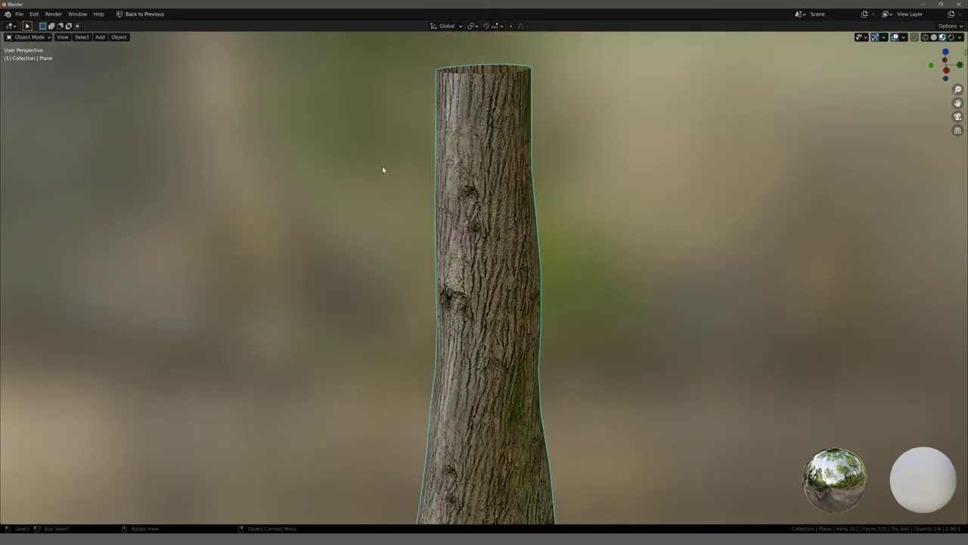
{"action": "scroll", "coordinate": [382, 170], "scroll_direction": "down", "scroll_amount": 1}
{"action": "middle_click_drag", "start_coordinate": [367, 264], "coordinate": [363, 204], "text": "shift"}
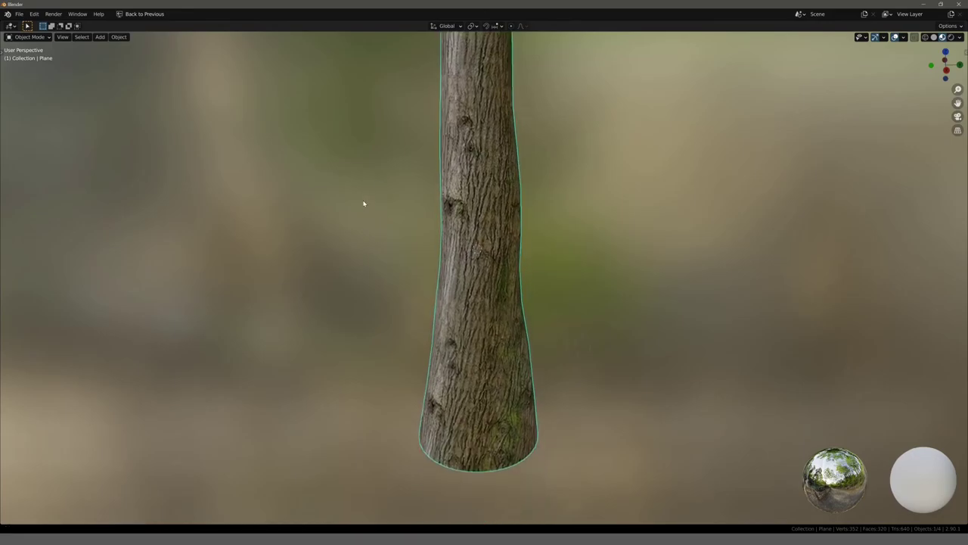
{"action": "left_click", "coordinate": [572, 244]}
{"action": "mouse_move", "coordinate": [571, 245]}
{"action": "middle_mouse_down"}
{"action": "mouse_move", "coordinate": [487, 225]}
{"action": "mouse_move", "coordinate": [437, 237]}
{"action": "middle_mouse_up"}
{"action": "scroll", "coordinate": [402, 227], "scroll_direction": "up", "scroll_amount": 2}
{"action": "scroll", "coordinate": [516, 204], "scroll_direction": "up", "scroll_amount": 1}
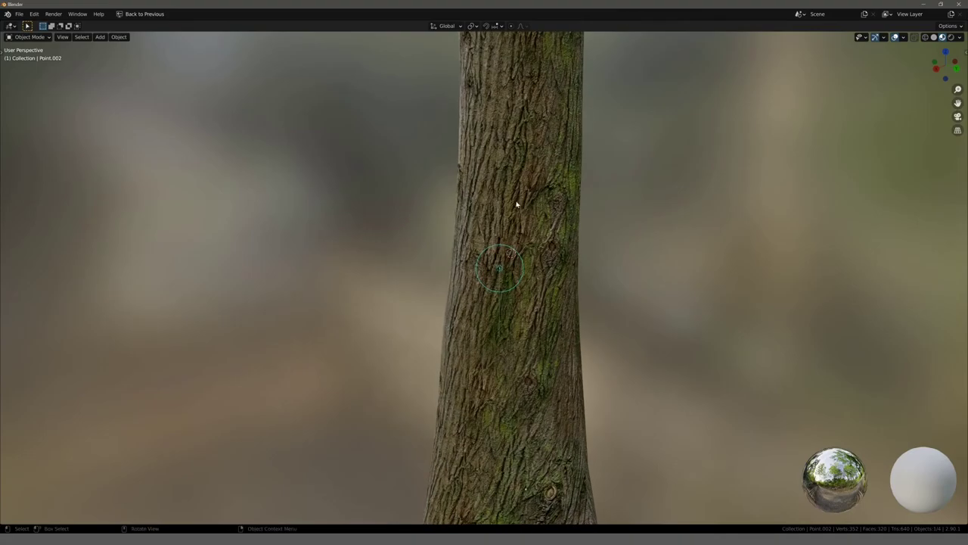
{"action": "left_click", "coordinate": [952, 37]}
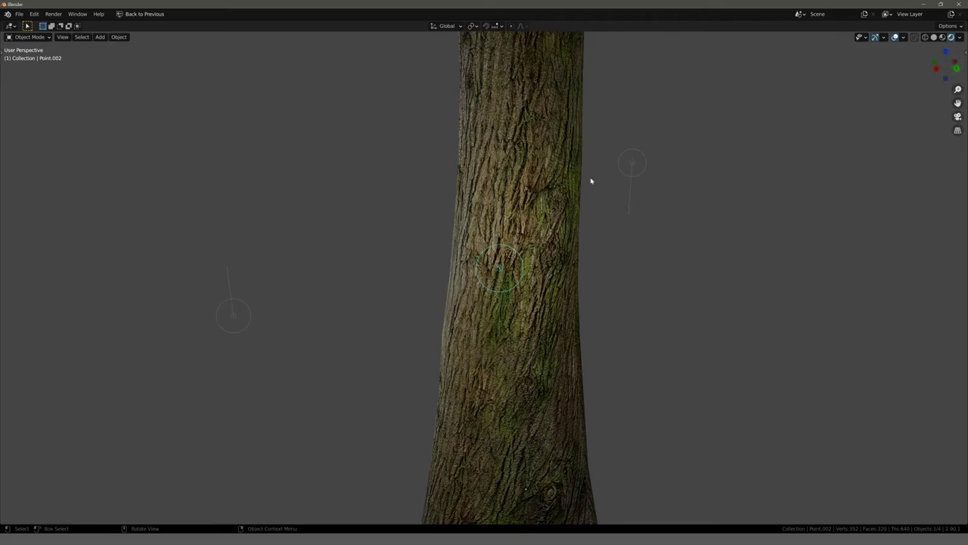
- Move the Point.002 light to the left of the trunk, then start moving it again
{"action": "mouse_move", "coordinate": [592, 180]}
{"action": "middle_mouse_down"}
{"action": "mouse_move", "coordinate": [653, 180]}
{"action": "mouse_move", "coordinate": [567, 179]}
{"action": "mouse_move", "coordinate": [538, 205]}
{"action": "mouse_move", "coordinate": [493, 213]}
{"action": "middle_mouse_up"}
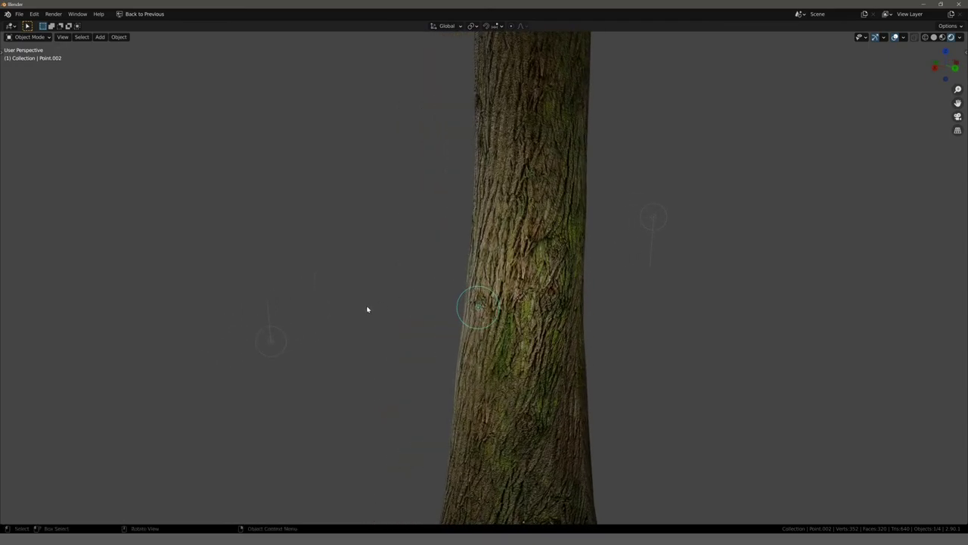
{"action": "key", "text": "g"}
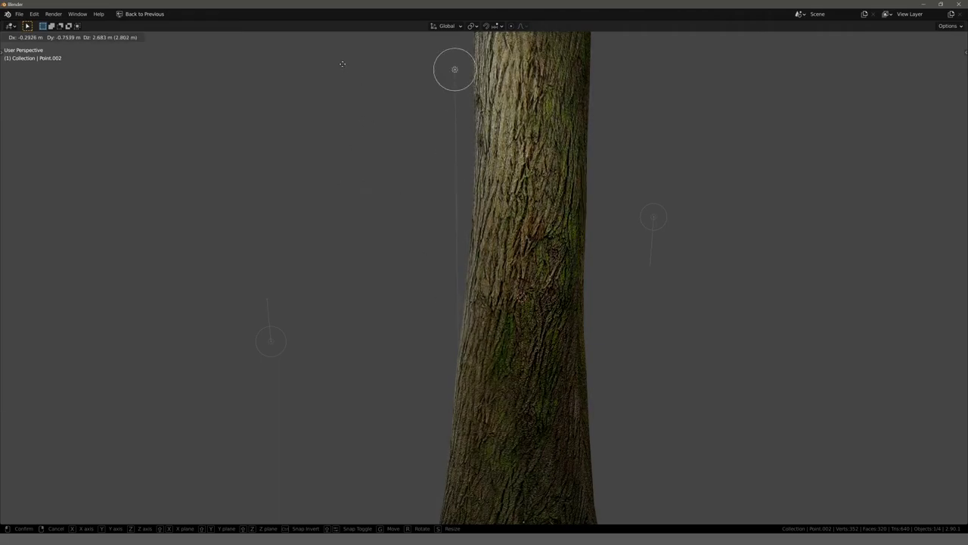
{"action": "left_click", "coordinate": [366, 232]}
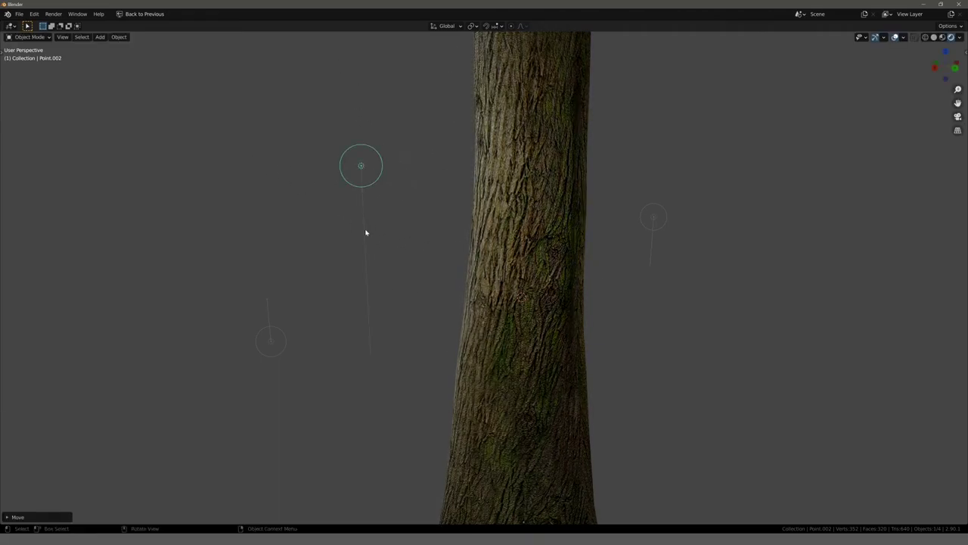
{"action": "scroll", "coordinate": [365, 232], "scroll_direction": "up", "scroll_amount": 3}
{"action": "key", "text": "g"}
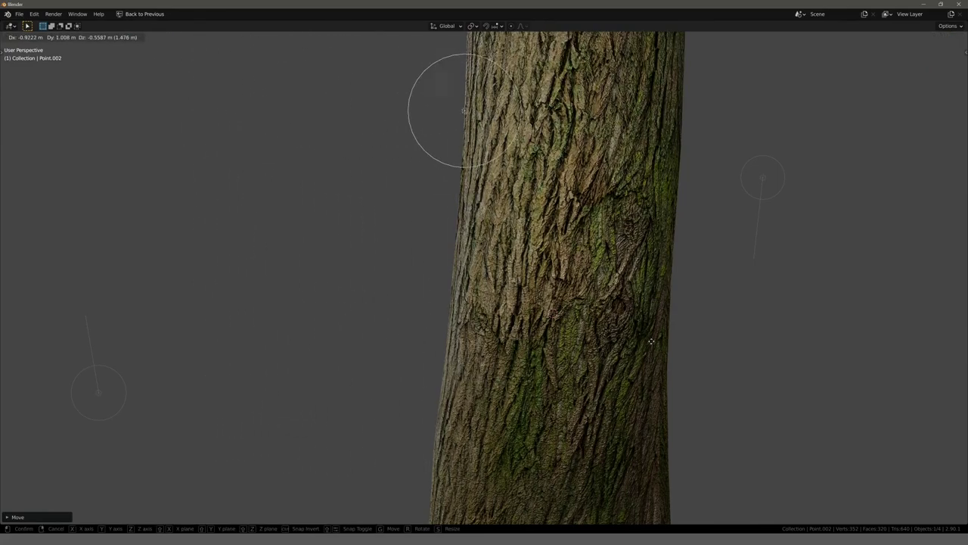